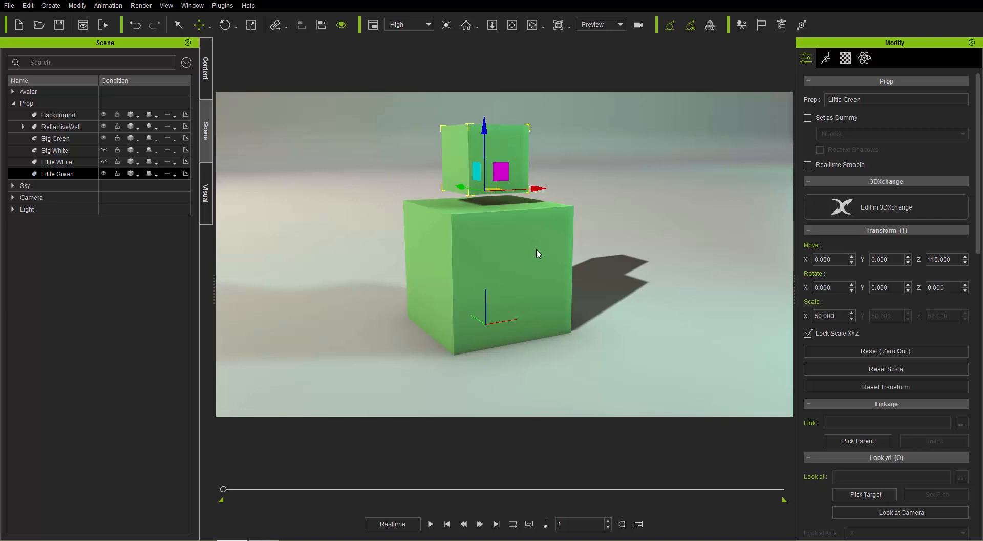
# Step: Link the Little Green cube to the Big Green cube by picking its parent in the viewport
pyautogui.moveTo(496, 264); pyautogui.dragTo(500, 273, button='middle')
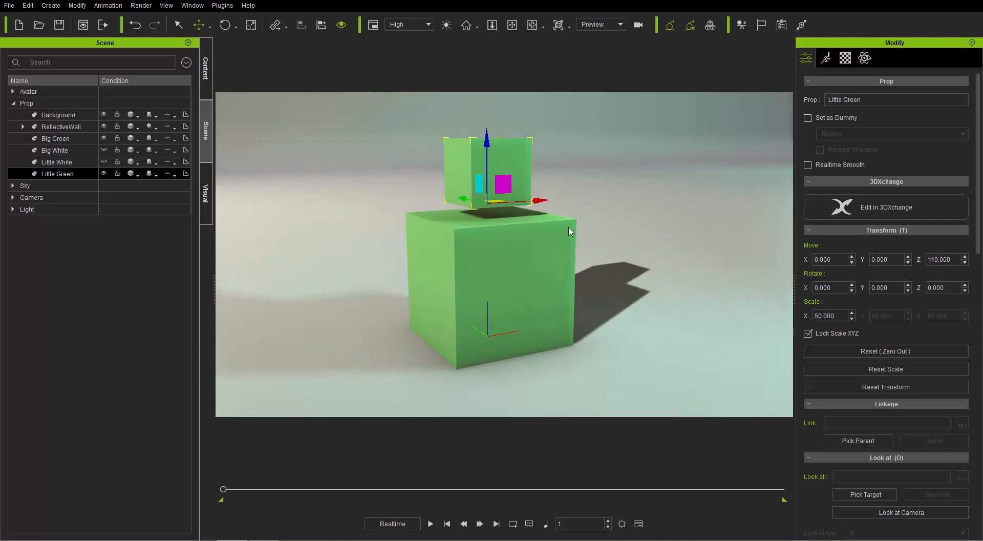
pyautogui.rightClick(505, 155)
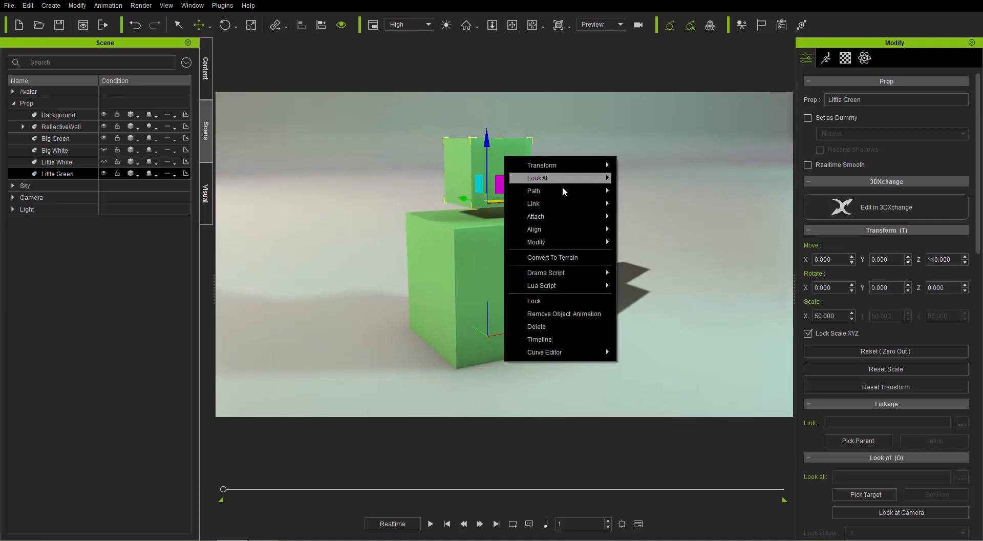
pyautogui.moveTo(571, 203)
pyautogui.click(639, 210)
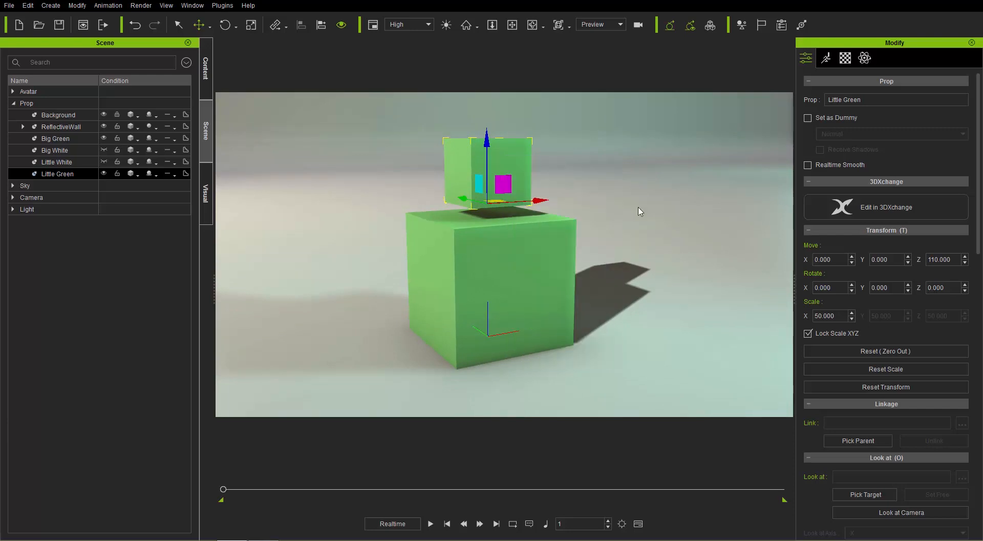
pyautogui.click(515, 263)
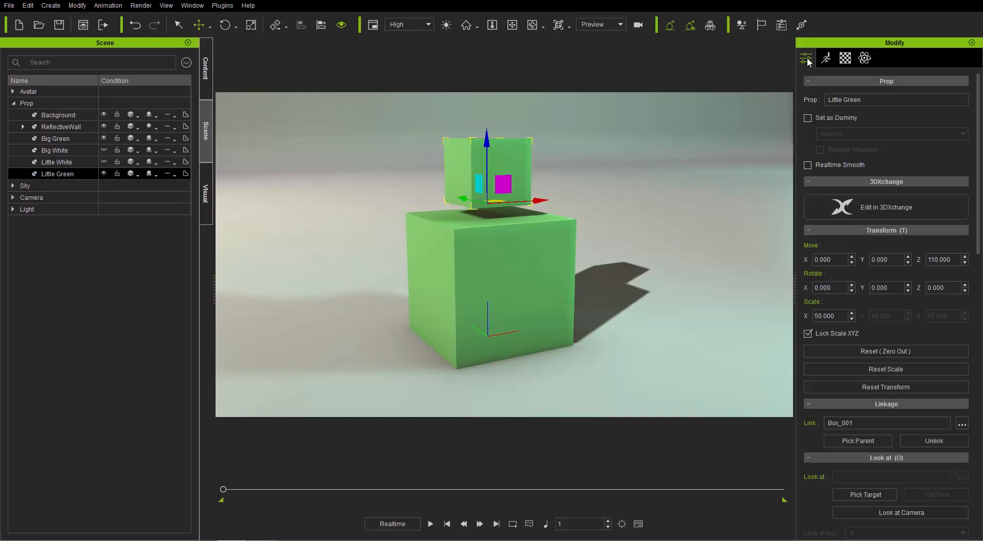
# Step: Examine Little Green's linkage settings and its sub-node link options without changing them
pyautogui.moveTo(978, 152); pyautogui.dragTo(981, 315)
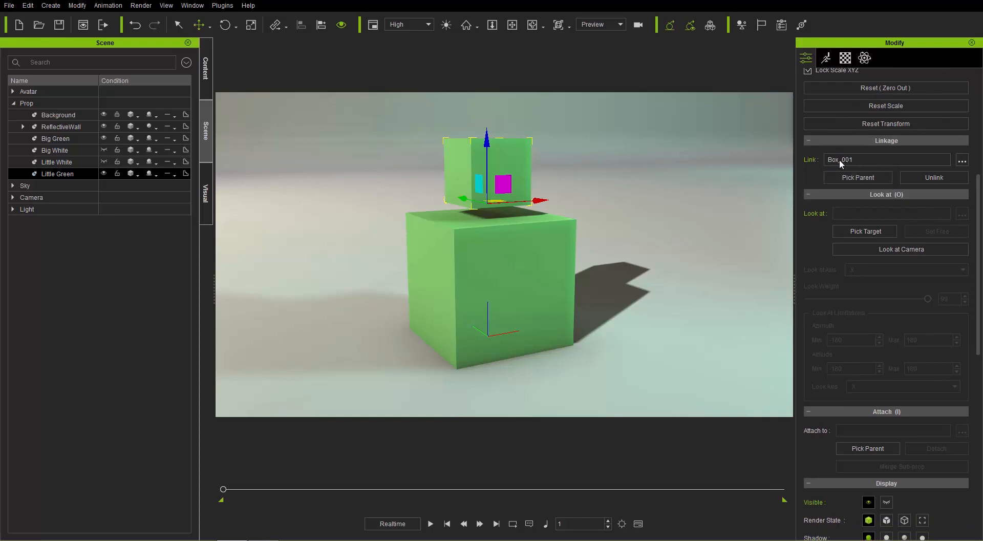
pyautogui.click(962, 161)
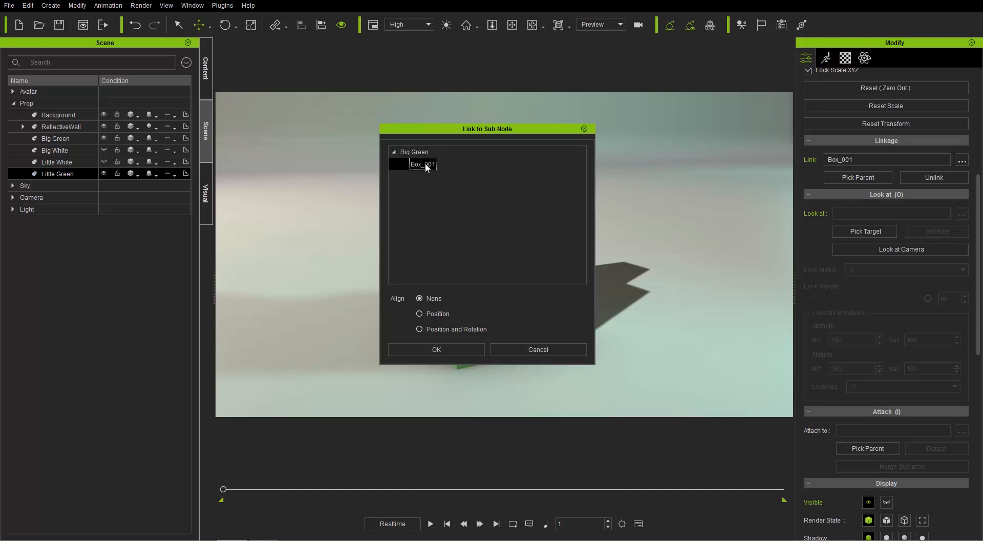
pyautogui.click(584, 129)
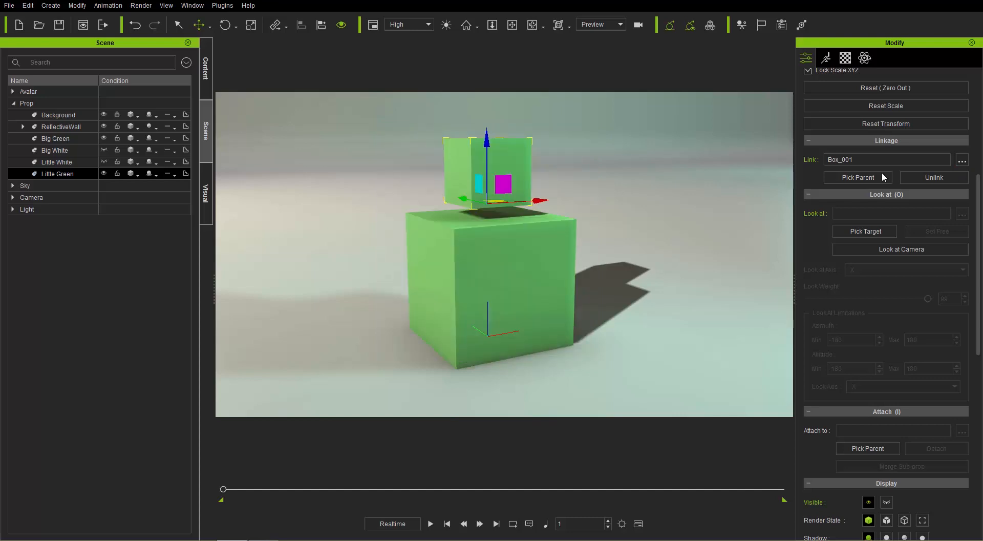
# Step: Try moving Big Green across the floor to test how the linked Little Green follows
pyautogui.click(506, 272)
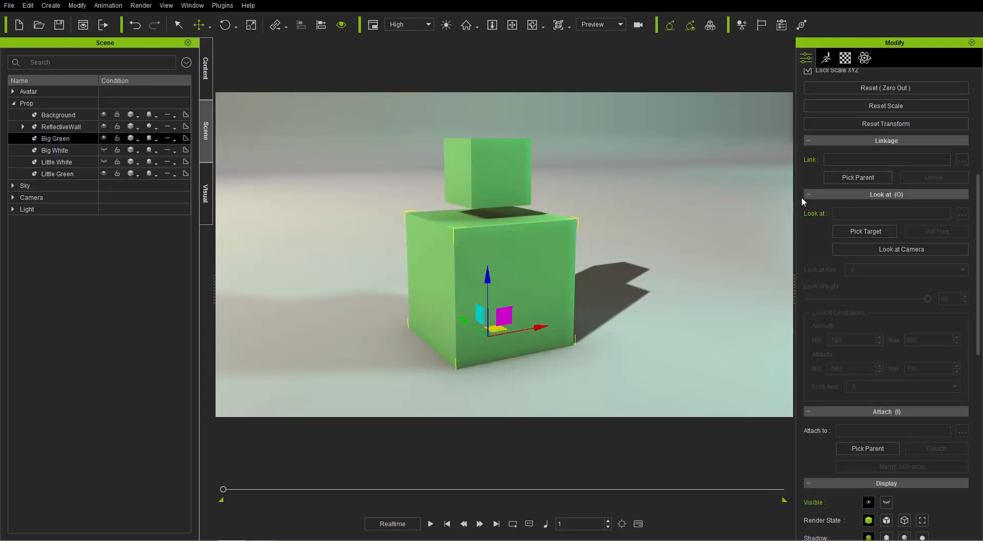
pyautogui.moveTo(499, 333)
pyautogui.mouseDown()
pyautogui.moveTo(477, 340)
pyautogui.moveTo(512, 328)
pyautogui.moveTo(497, 329)
pyautogui.moveTo(509, 319)
pyautogui.mouseUp()
# Step: Unlink the Little Green cube from its parent
pyautogui.click(499, 186)
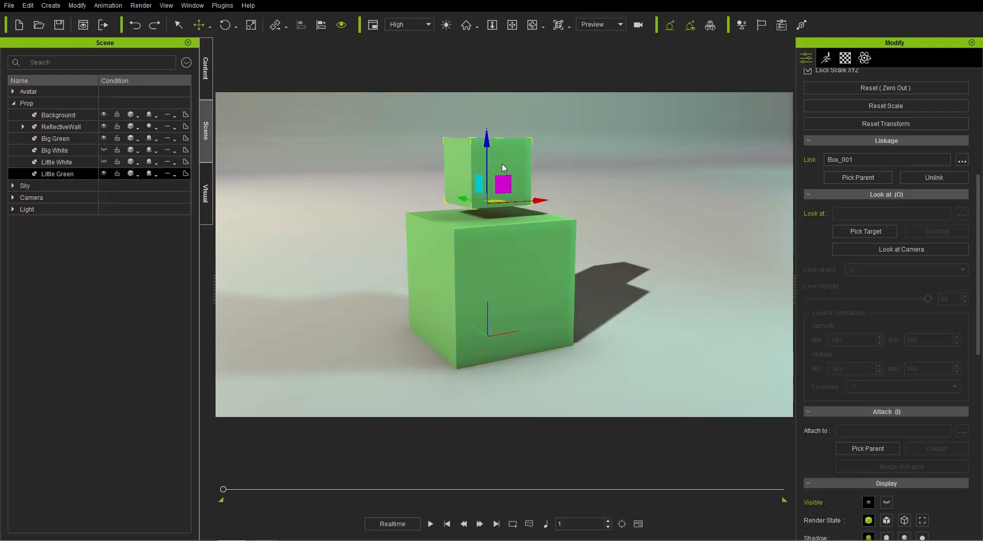
pyautogui.rightClick(502, 167)
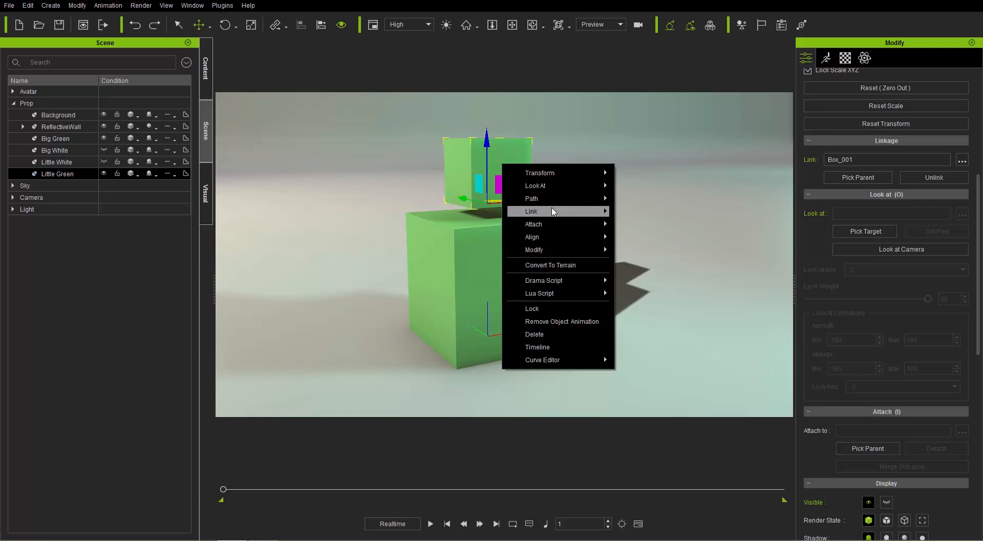
pyautogui.moveTo(552, 211)
pyautogui.click(640, 225)
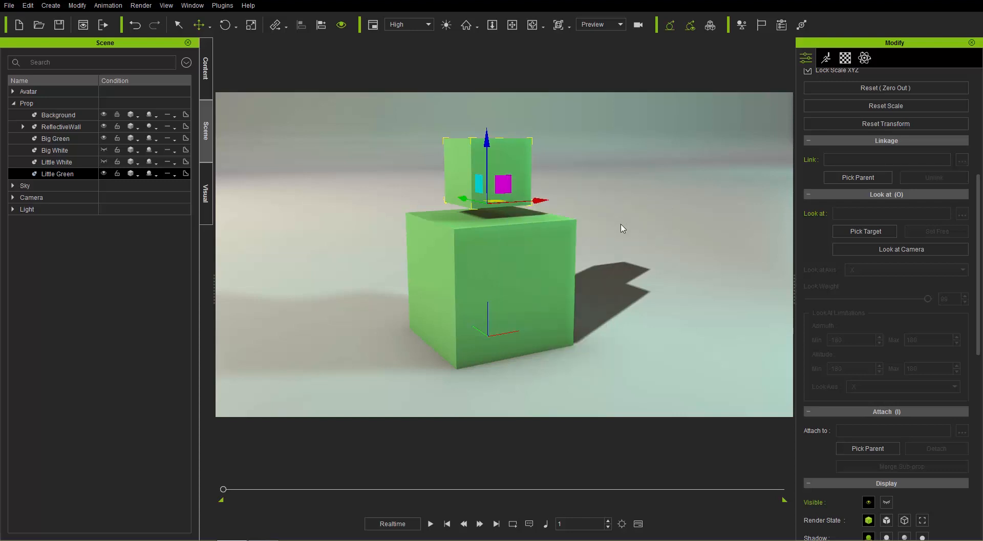
# Step: Try moving Big Green across the floor without the link, and zero out its transform
pyautogui.click(540, 271)
pyautogui.moveTo(497, 332)
pyautogui.mouseDown()
pyautogui.moveTo(483, 334)
pyautogui.moveTo(505, 338)
pyautogui.mouseUp()
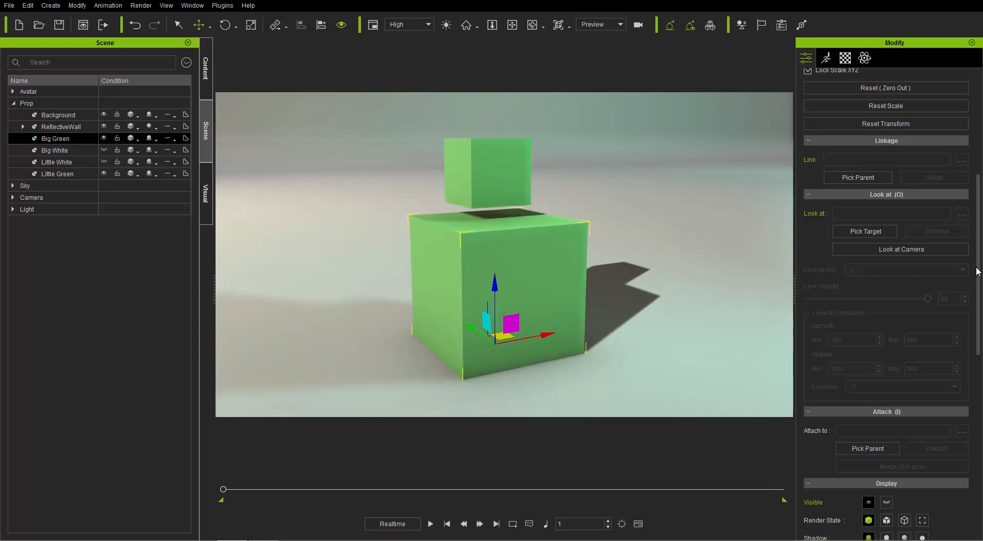
pyautogui.moveTo(978, 272); pyautogui.dragTo(978, 200)
pyautogui.click(899, 270)
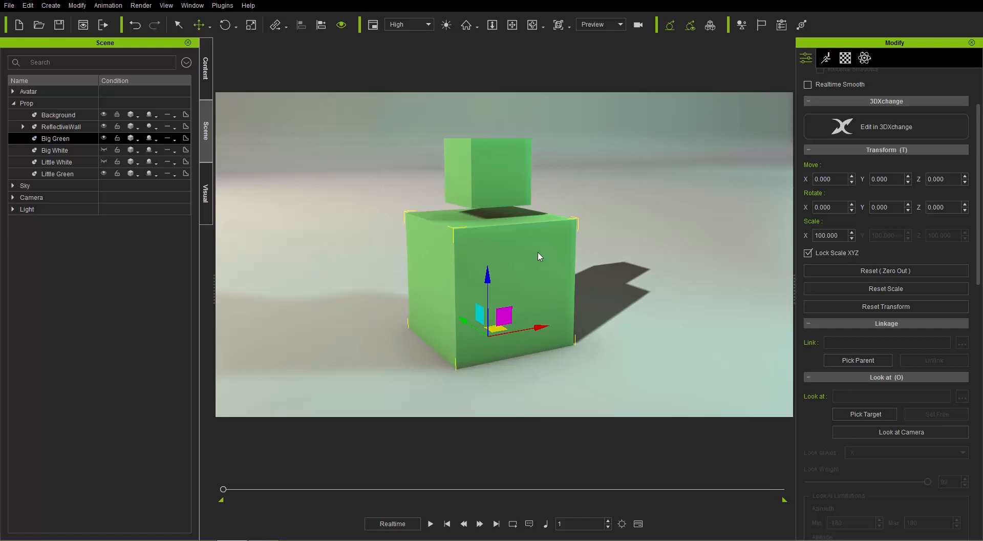
# Step: Link Little Green to Big Green by picking Big Green as the parent in the scene list
pyautogui.click(494, 175)
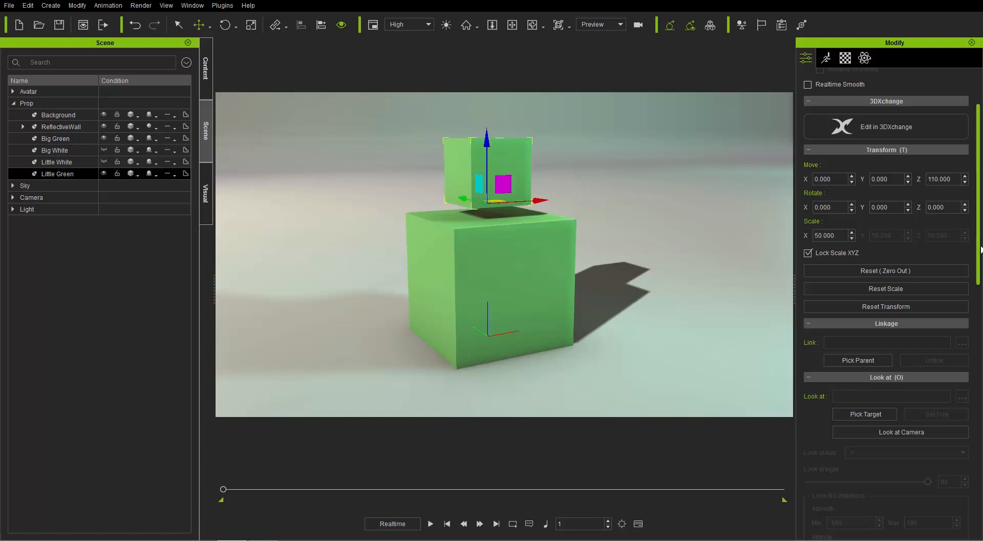
pyautogui.scroll(-1, 900, 290)
pyautogui.click(873, 308)
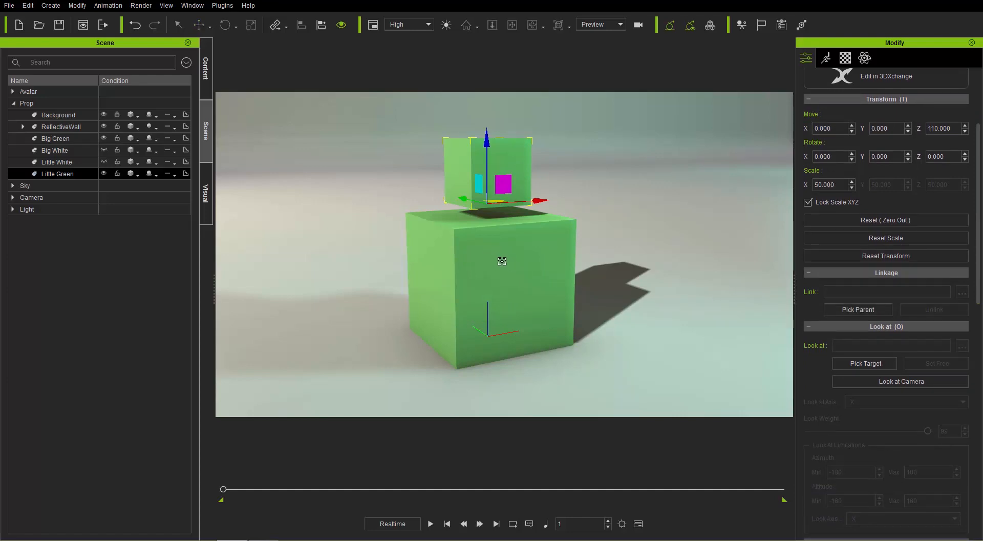
pyautogui.click(62, 139)
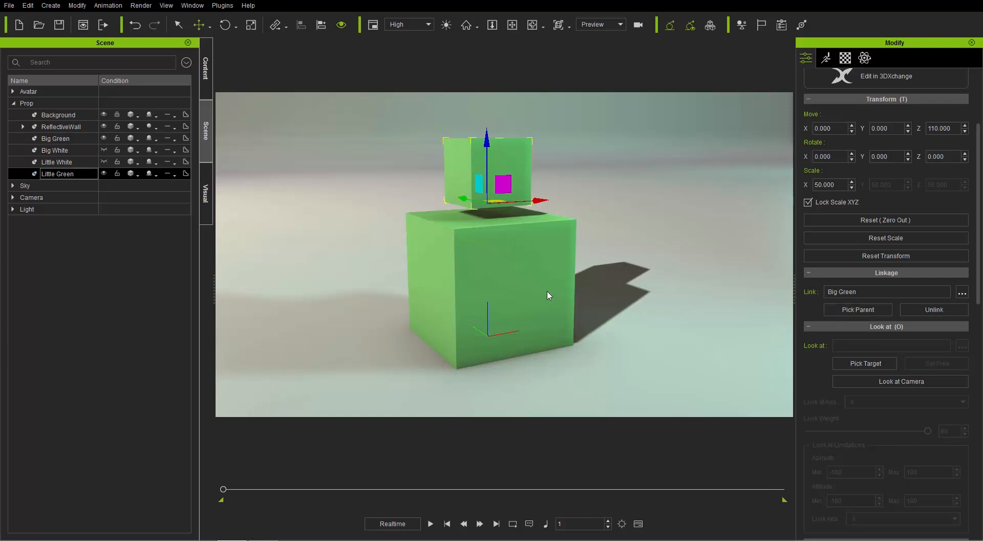
# Step: Move Big Green to about X -21.7, Y -18.3 and rotate it about 18° around Z
pyautogui.click(507, 280)
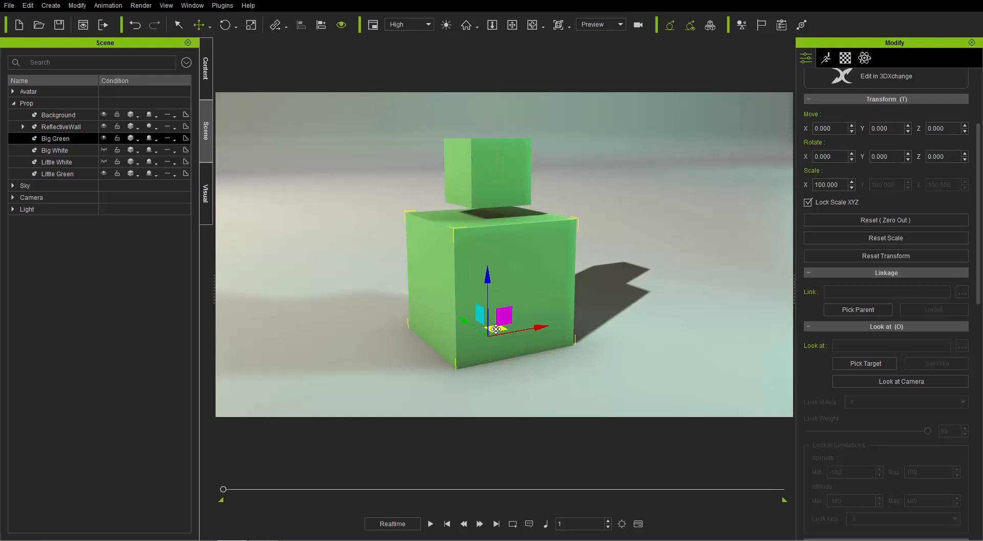
pyautogui.moveTo(495, 328); pyautogui.dragTo(483, 339)
pyautogui.press('e')
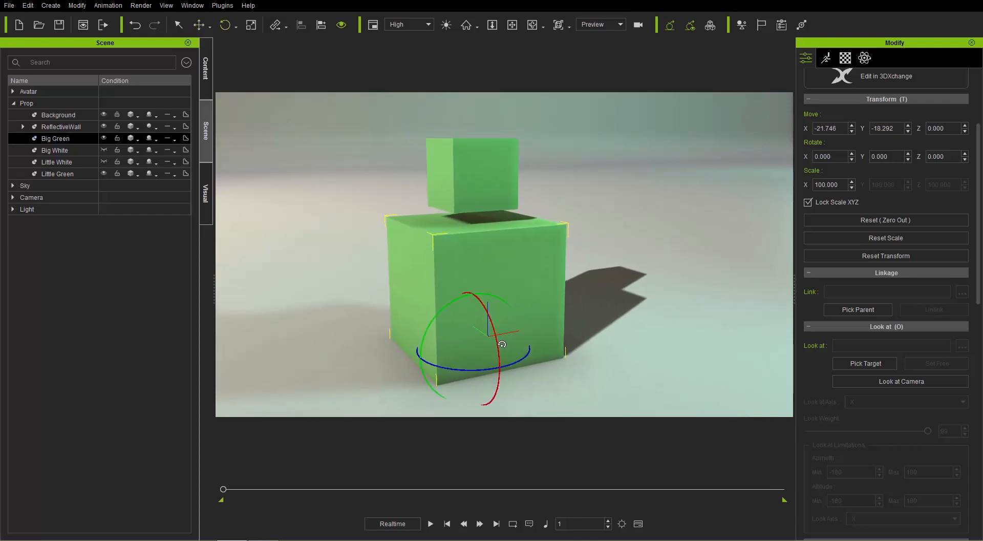
pyautogui.moveTo(516, 362); pyautogui.dragTo(508, 332)
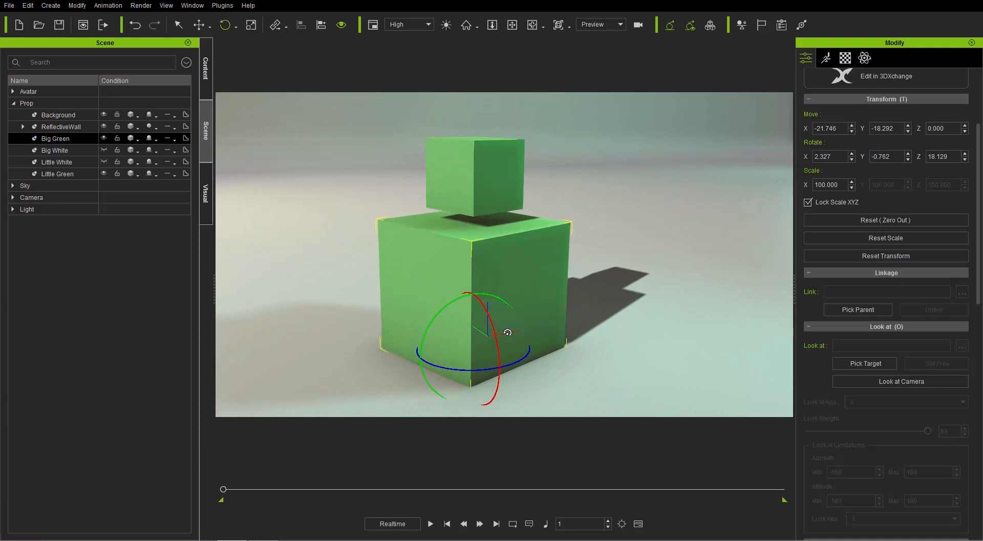
# Step: Scale Big Green uniformly to about 136.7, and reset all its transforms to their original values
pyautogui.press('r')
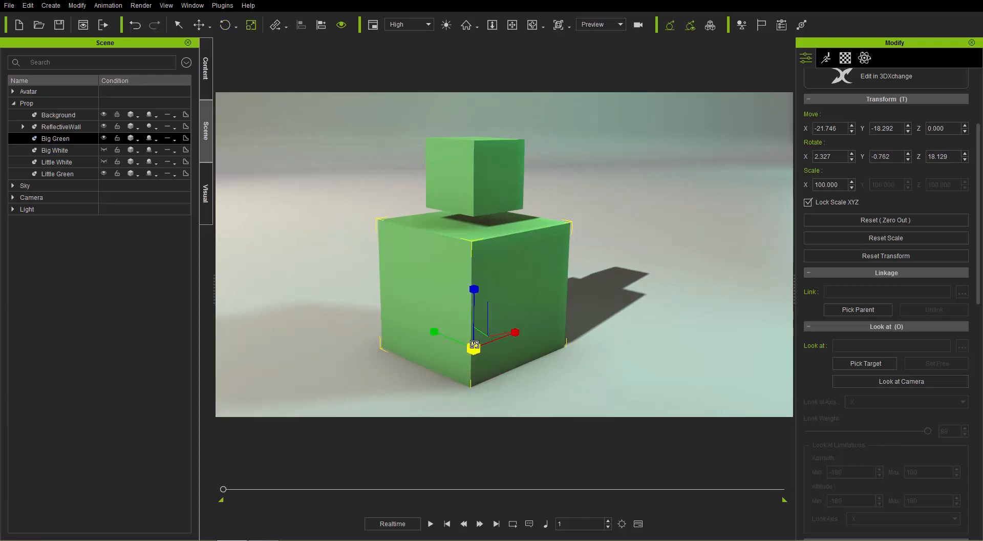
pyautogui.moveTo(475, 346)
pyautogui.mouseDown()
pyautogui.moveTo(508, 294)
pyautogui.moveTo(502, 301)
pyautogui.moveTo(474, 347)
pyautogui.moveTo(530, 287)
pyautogui.moveTo(460, 345)
pyautogui.moveTo(487, 310)
pyautogui.mouseUp()
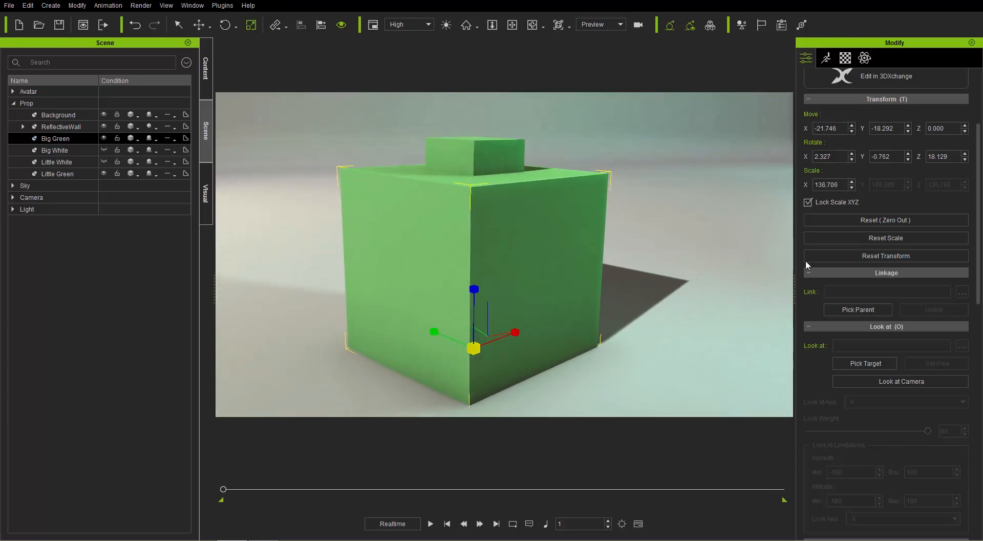
pyautogui.click(873, 221)
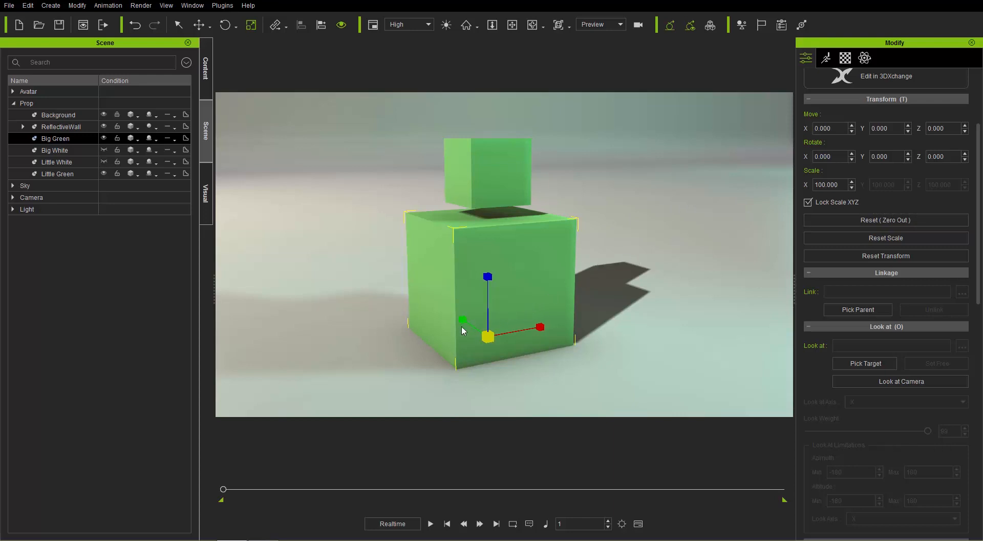
# Step: Reframe the cubes with free floor space beside them, and show the timeline enlarged enough to display its tracks
pyautogui.moveTo(452, 324); pyautogui.dragTo(577, 293, button='middle')
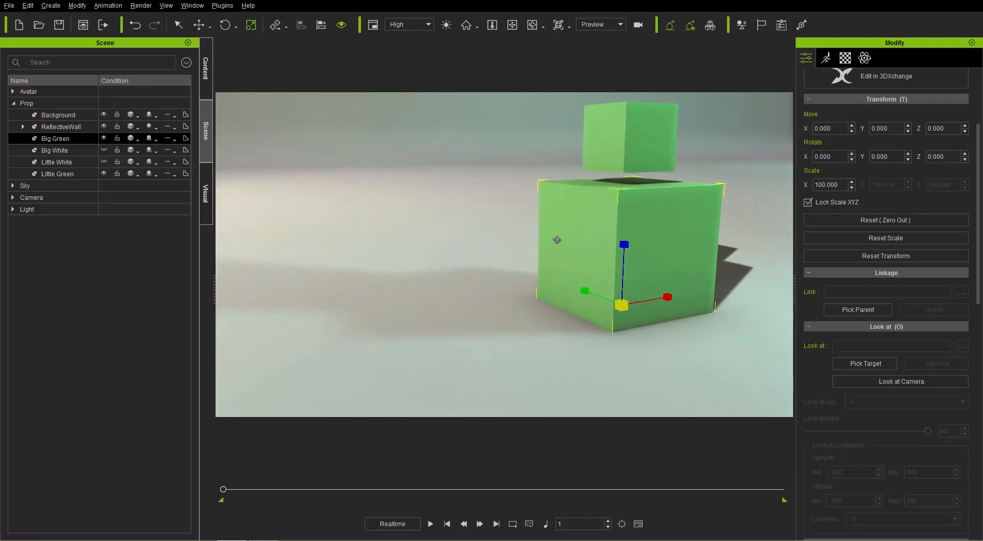
pyautogui.moveTo(556, 239); pyautogui.dragTo(551, 257, button='right')
pyautogui.scroll(-2, 564, 245)
pyautogui.moveTo(565, 249); pyautogui.dragTo(577, 249, button='middle')
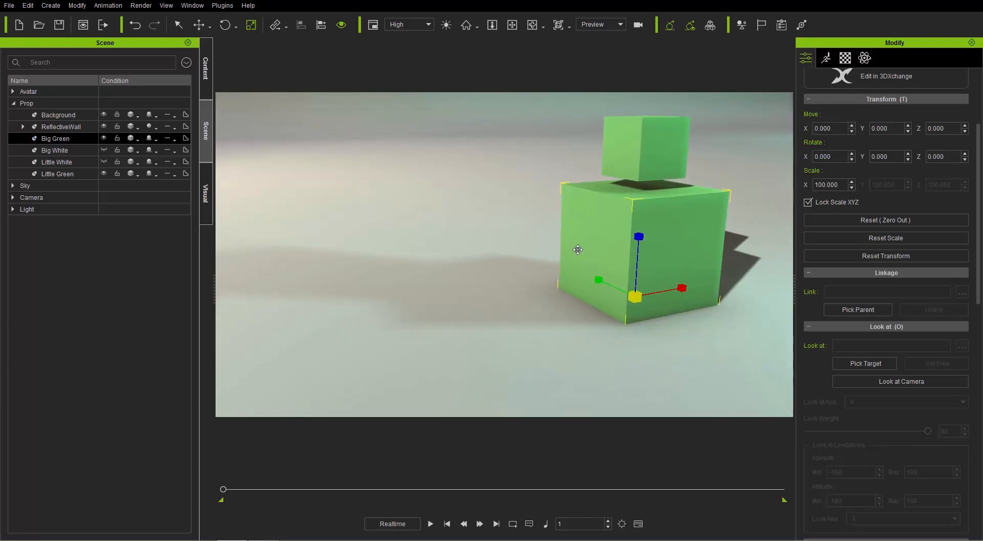
pyautogui.press('F3')
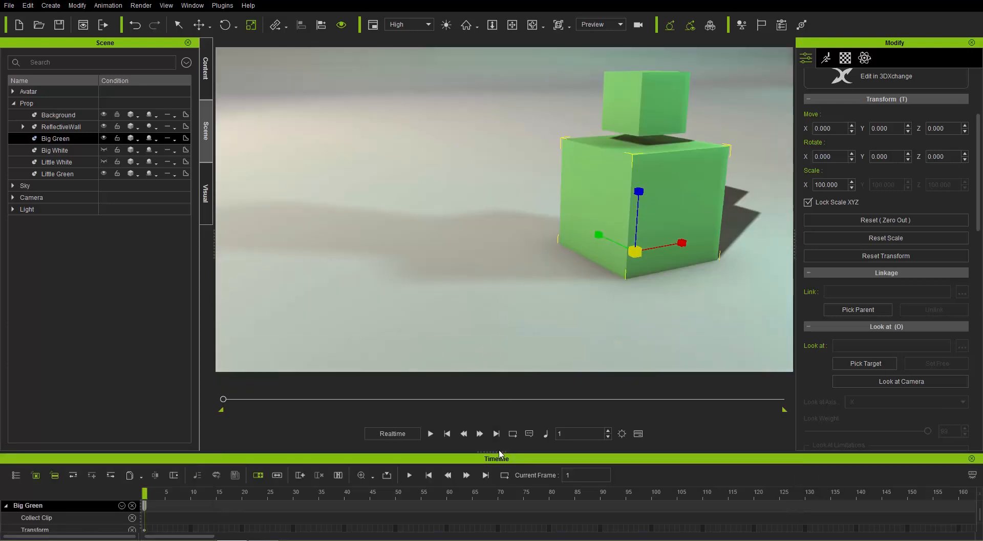
pyautogui.moveTo(499, 453); pyautogui.dragTo(499, 389)
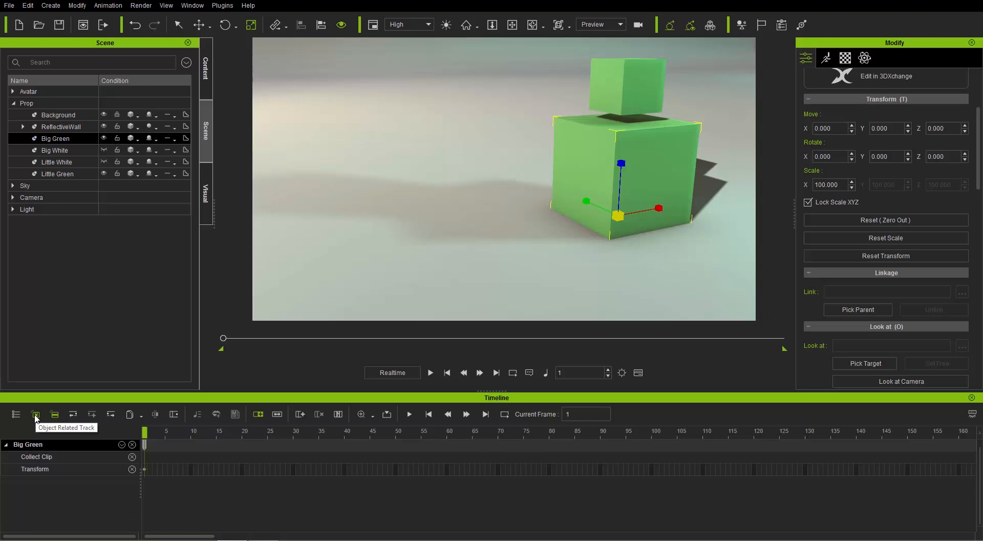
# Step: Keyframe Big Green at frame 100 by moving it along X to about -267.5
pyautogui.click(635, 107)
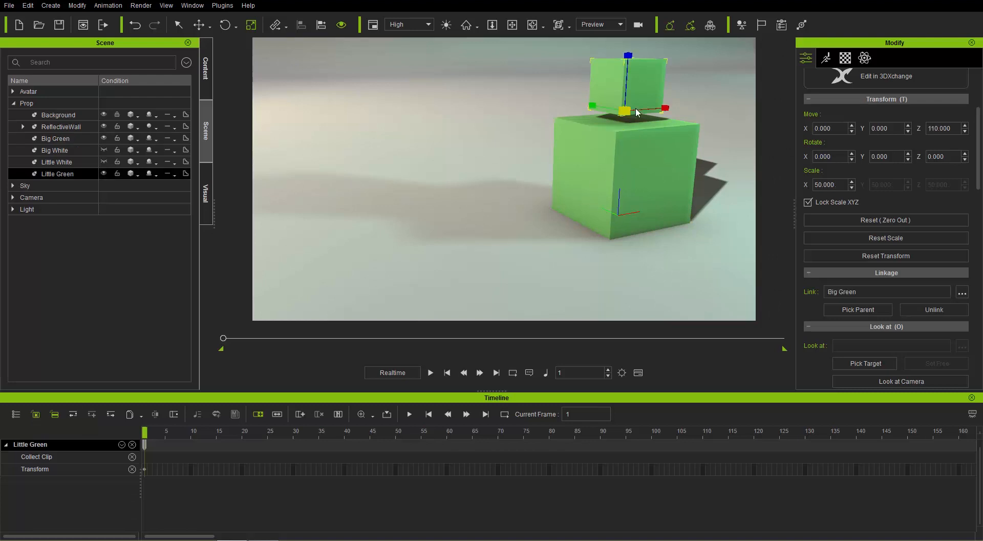
pyautogui.click(633, 165)
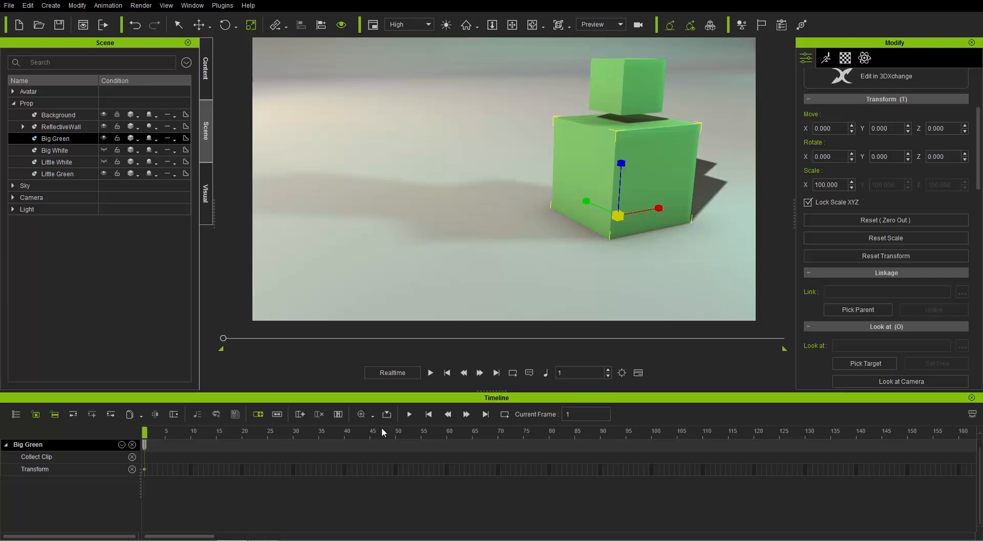
pyautogui.click(421, 431)
pyautogui.moveTo(469, 432); pyautogui.dragTo(670, 439)
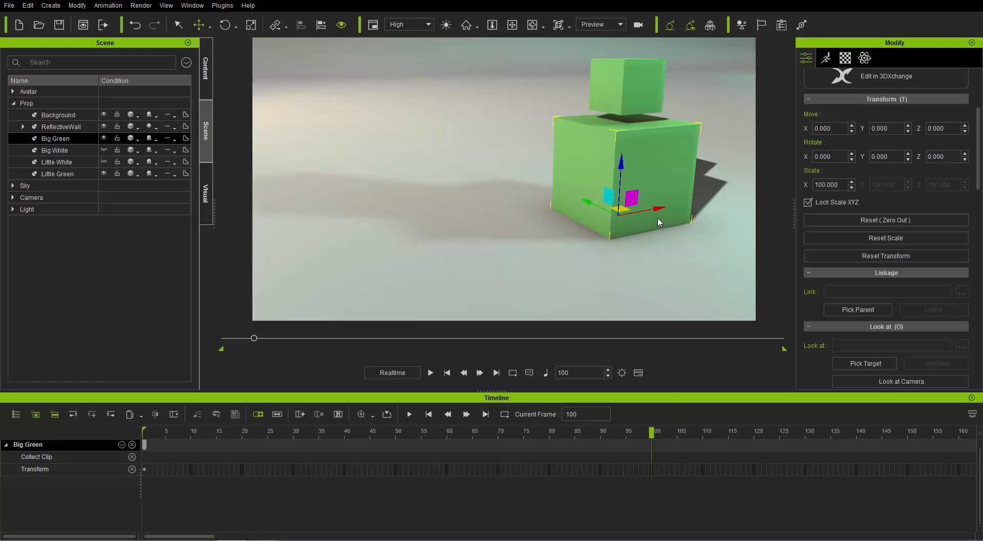
pyautogui.moveTo(657, 210); pyautogui.dragTo(416, 283)
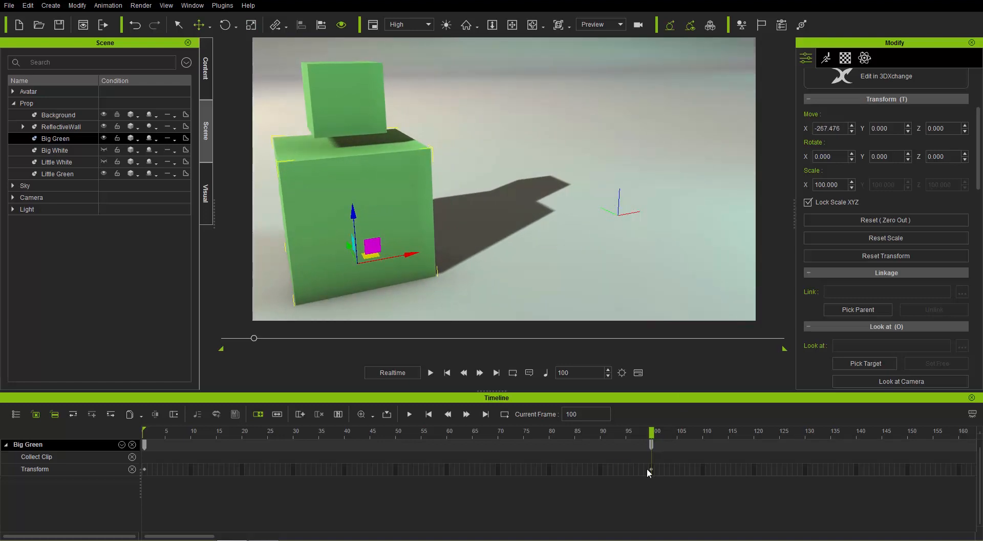
# Step: Return to frame 1 and show Little Green's Constraint tracks in the timeline, hiding Look At and Path so only Link remains
pyautogui.moveTo(159, 433)
pyautogui.mouseDown()
pyautogui.moveTo(505, 425)
pyautogui.moveTo(602, 430)
pyautogui.moveTo(174, 431)
pyautogui.moveTo(652, 435)
pyautogui.moveTo(145, 430)
pyautogui.mouseUp()
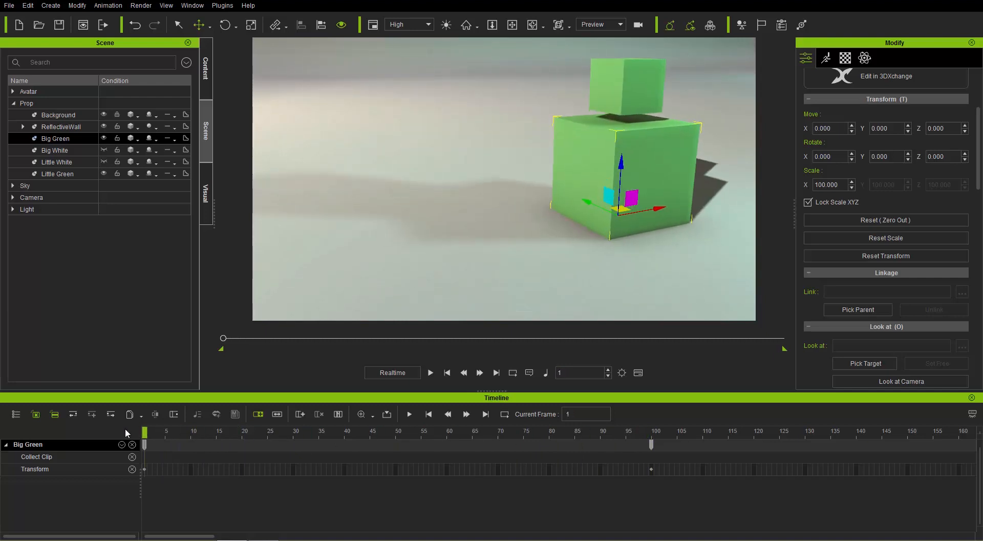
pyautogui.click(627, 94)
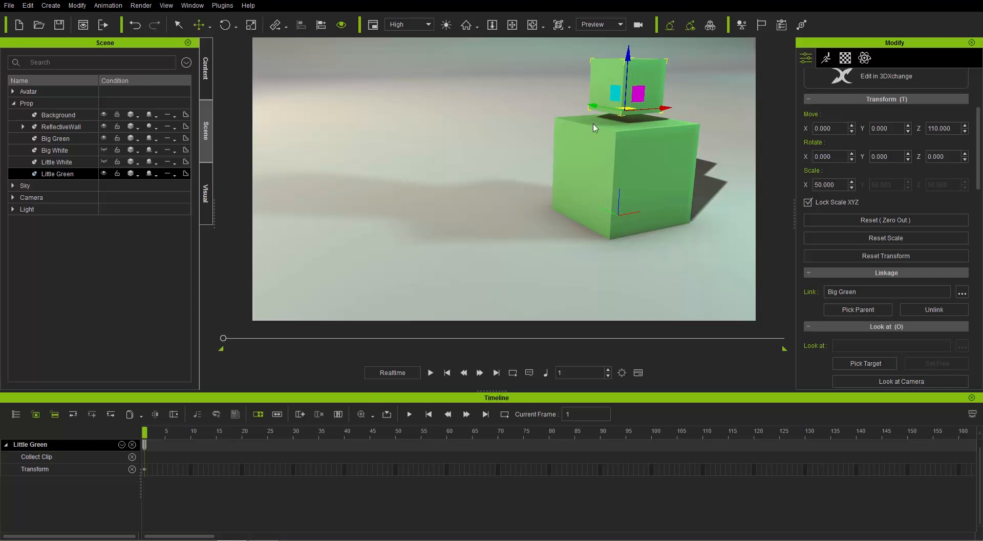
pyautogui.click(122, 444)
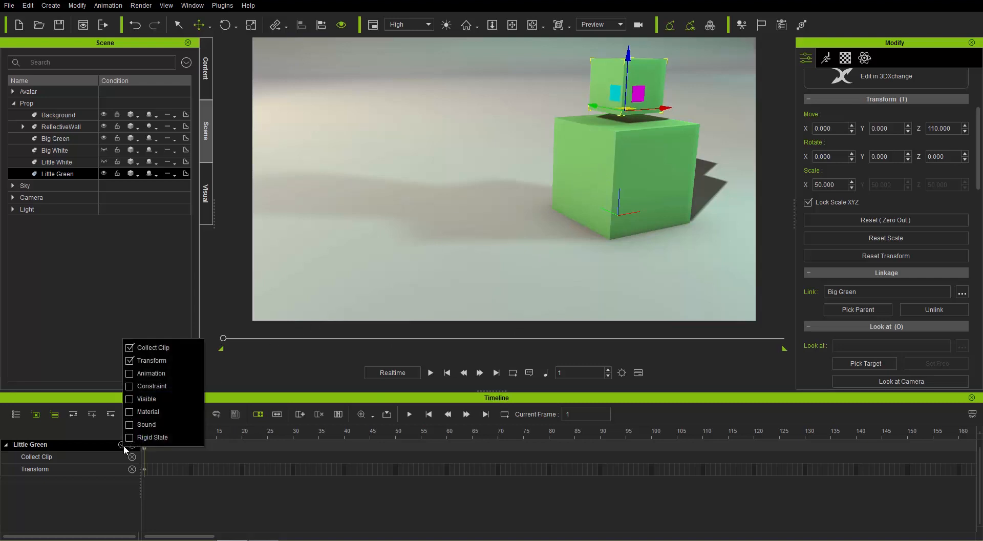
pyautogui.click(130, 386)
pyautogui.click(13, 481)
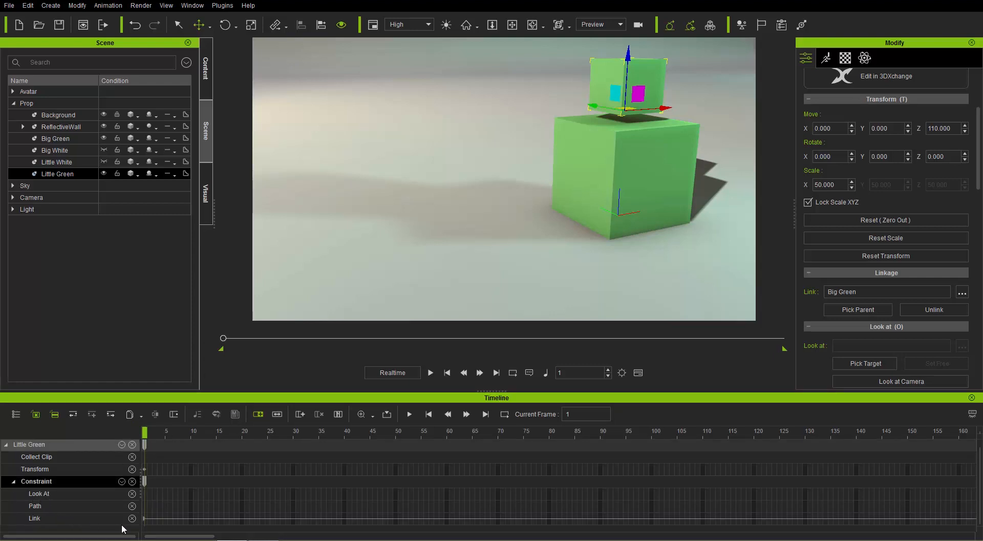
pyautogui.click(131, 494)
pyautogui.click(132, 493)
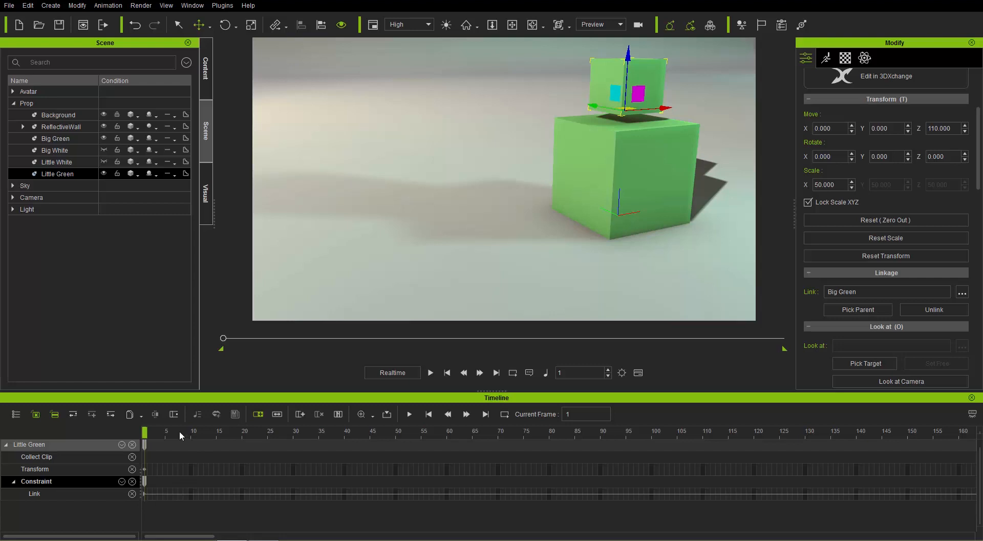
# Step: Unlink Little Green from Big Green at frame 50, and scrub to frame 100 to check their separate motion
pyautogui.moveTo(167, 433); pyautogui.dragTo(396, 445)
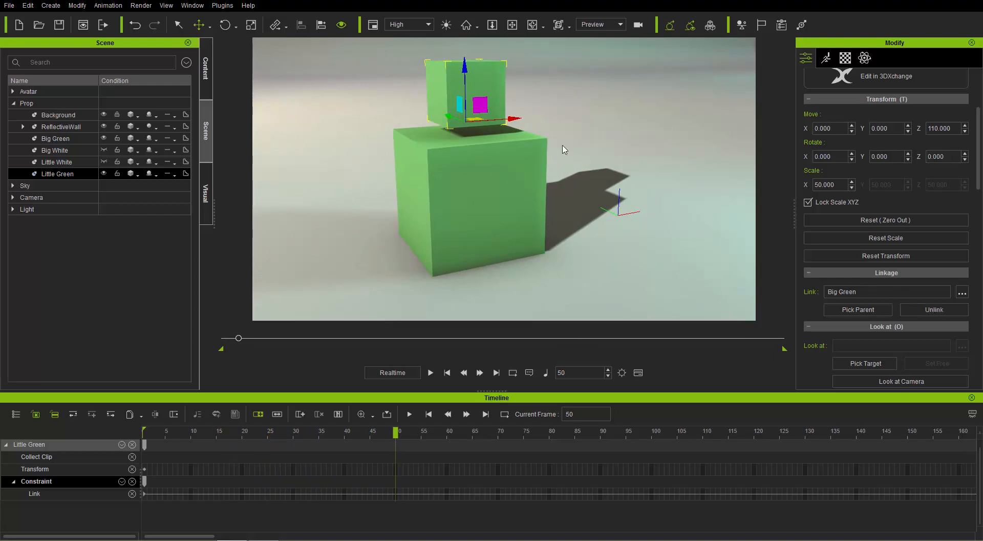
pyautogui.rightClick(489, 78)
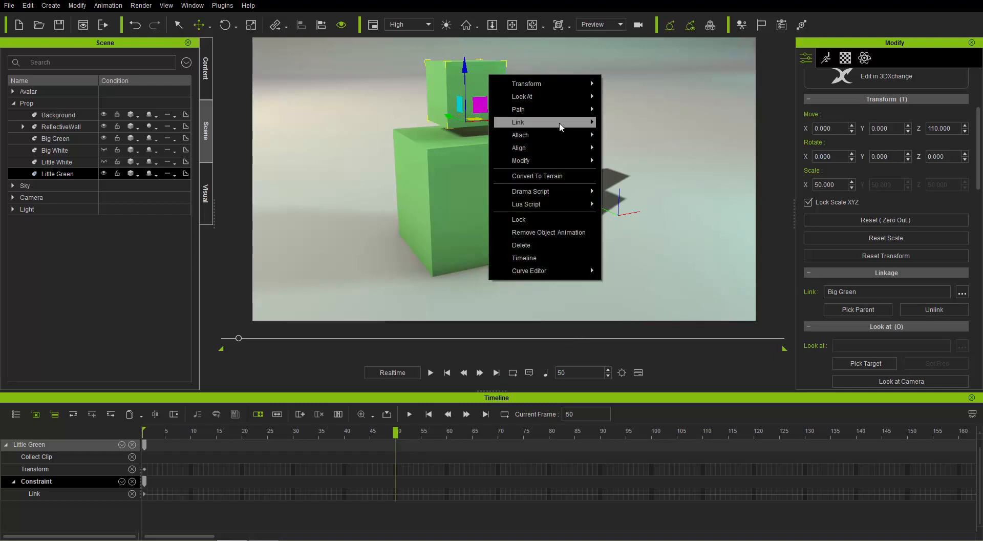
pyautogui.moveTo(560, 123)
pyautogui.click(634, 138)
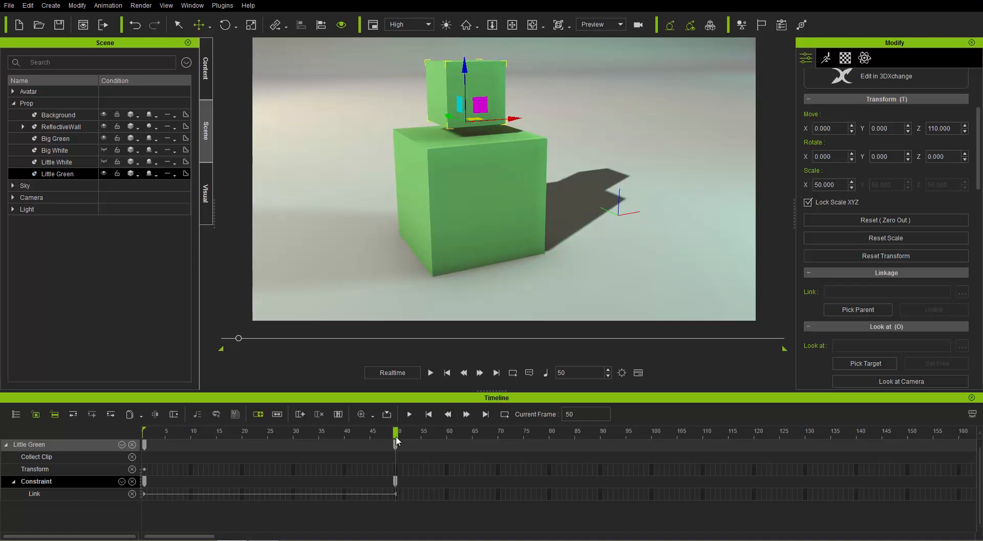
pyautogui.moveTo(395, 432); pyautogui.dragTo(650, 431)
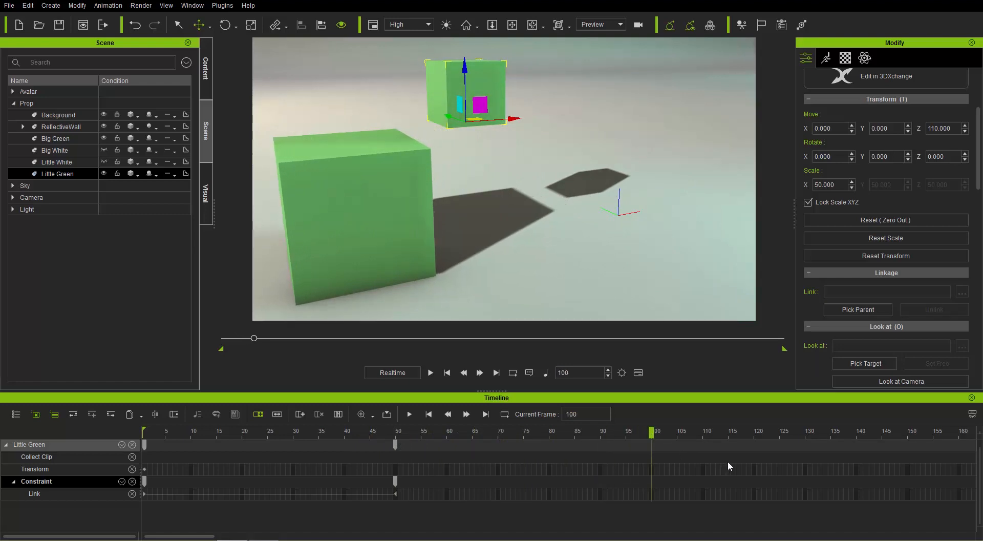
# Step: Keyframe Big Green at frame 200 by resetting its transform to zero
pyautogui.scroll(-1, 730, 466)
pyautogui.scroll(-1, 712, 466)
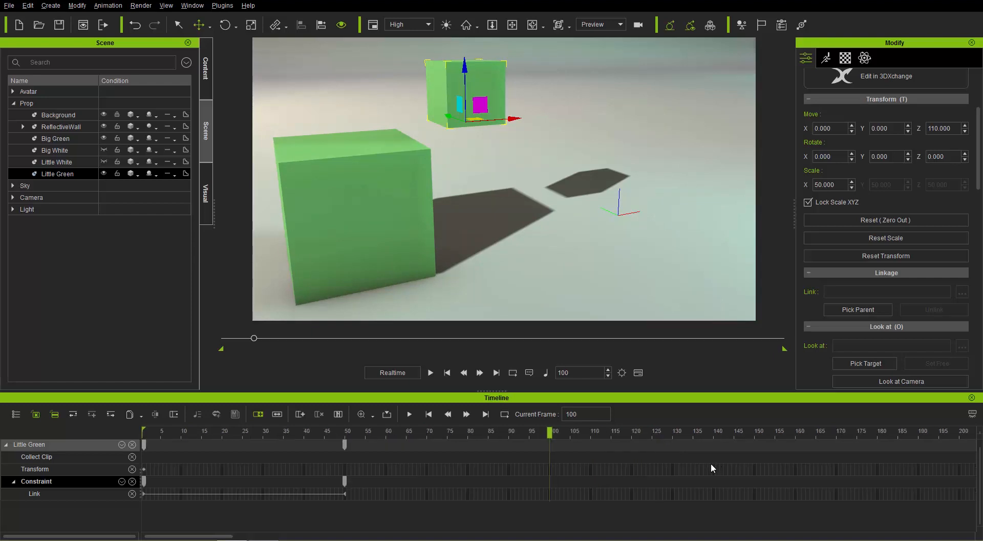
pyautogui.moveTo(552, 431); pyautogui.dragTo(961, 431)
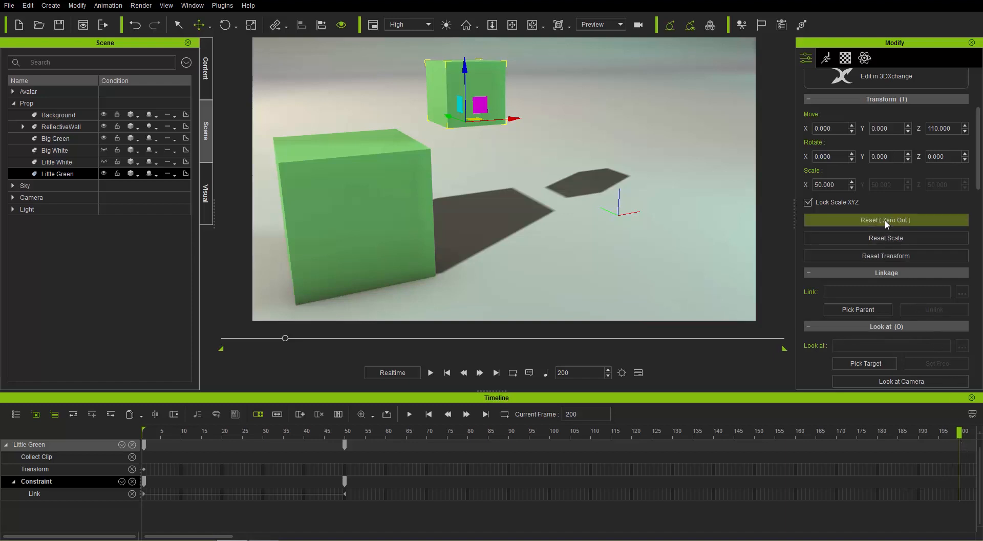
pyautogui.click(369, 193)
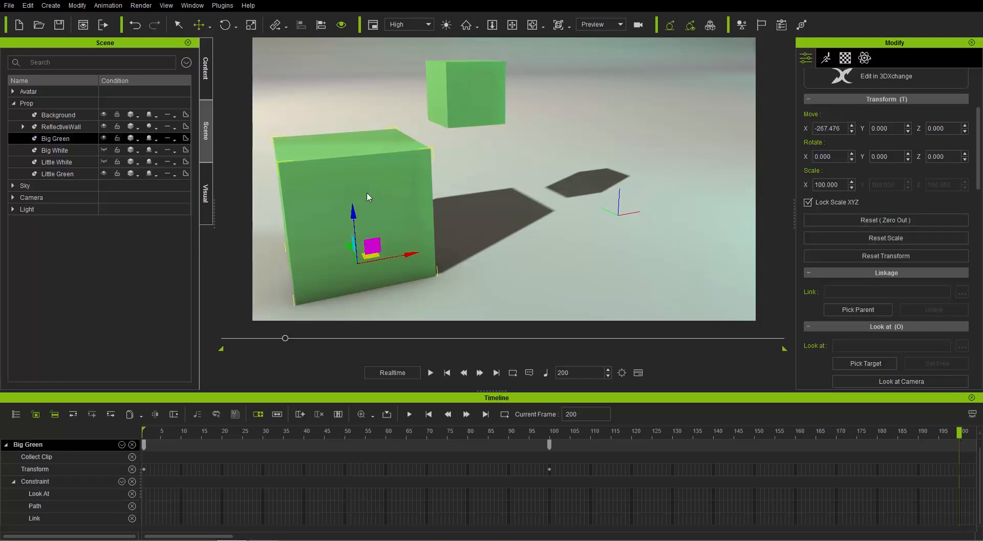
pyautogui.click(885, 221)
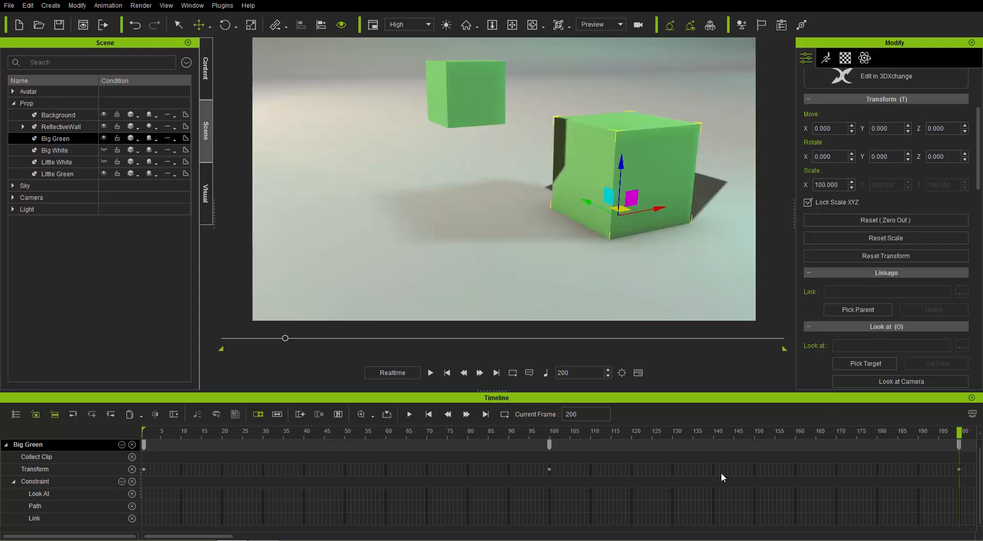
# Step: Link Little Green to Big Green again at frame 143, with the big cube back underneath it
pyautogui.moveTo(249, 429); pyautogui.dragTo(755, 430)
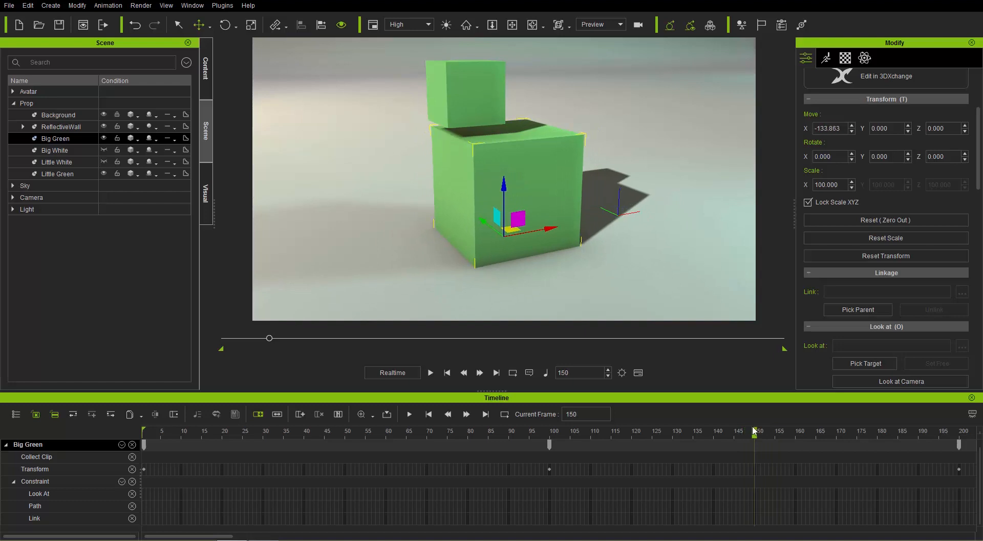
pyautogui.moveTo(754, 430); pyautogui.dragTo(726, 435)
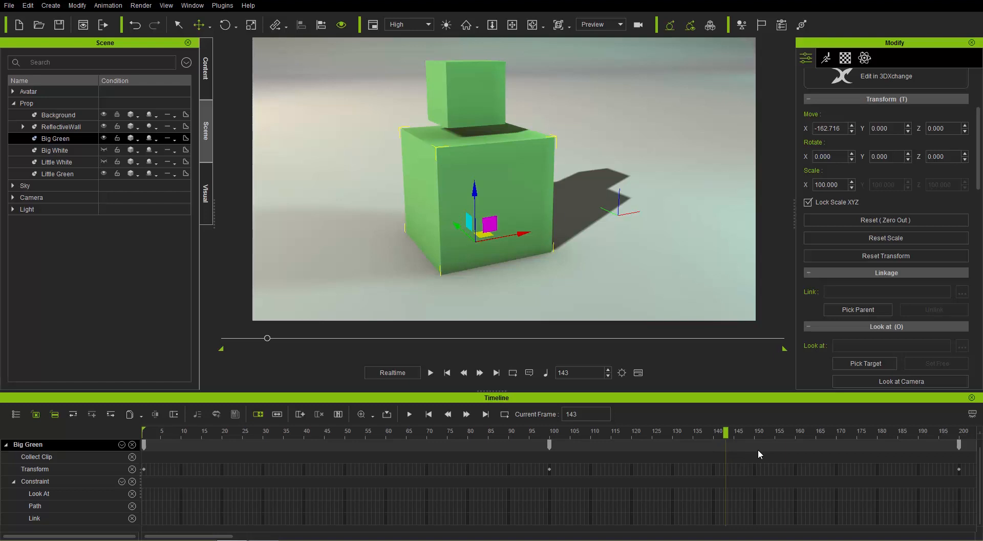
pyautogui.click(472, 94)
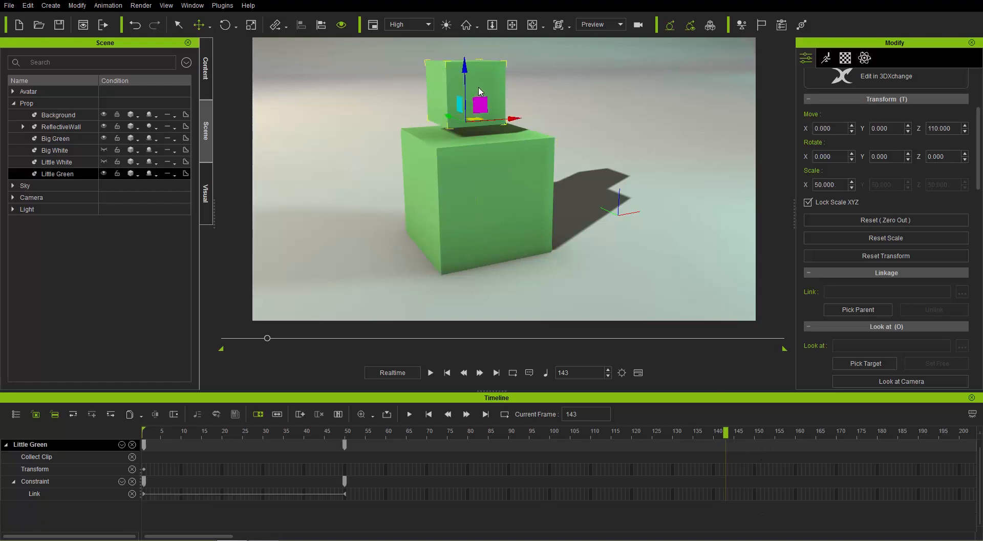
pyautogui.rightClick(480, 82)
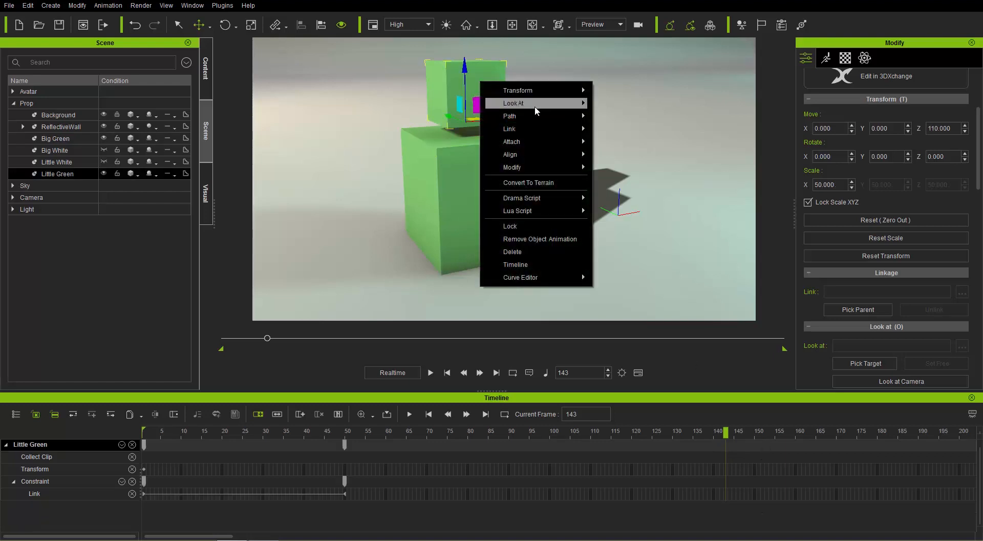
pyautogui.moveTo(563, 129)
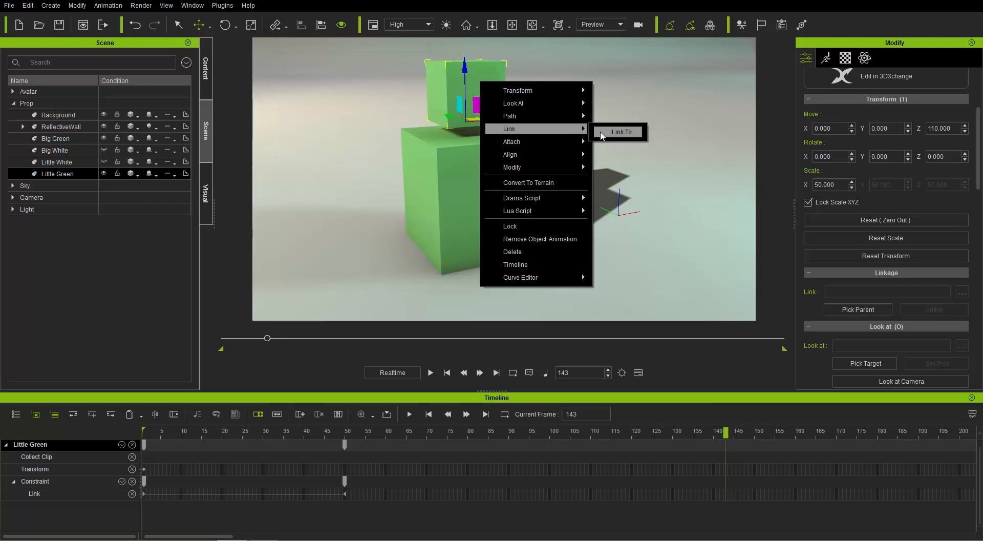
pyautogui.click(620, 132)
pyautogui.click(495, 186)
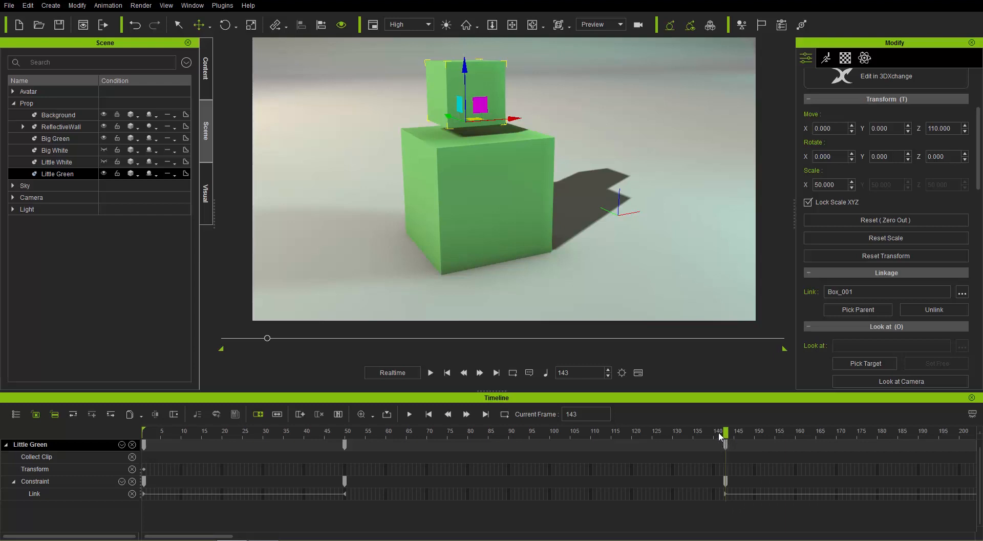
# Step: Scrub the relinked cubes to frame 165, and return to frame 1 with the timeline closed
pyautogui.moveTo(719, 436); pyautogui.dragTo(817, 434)
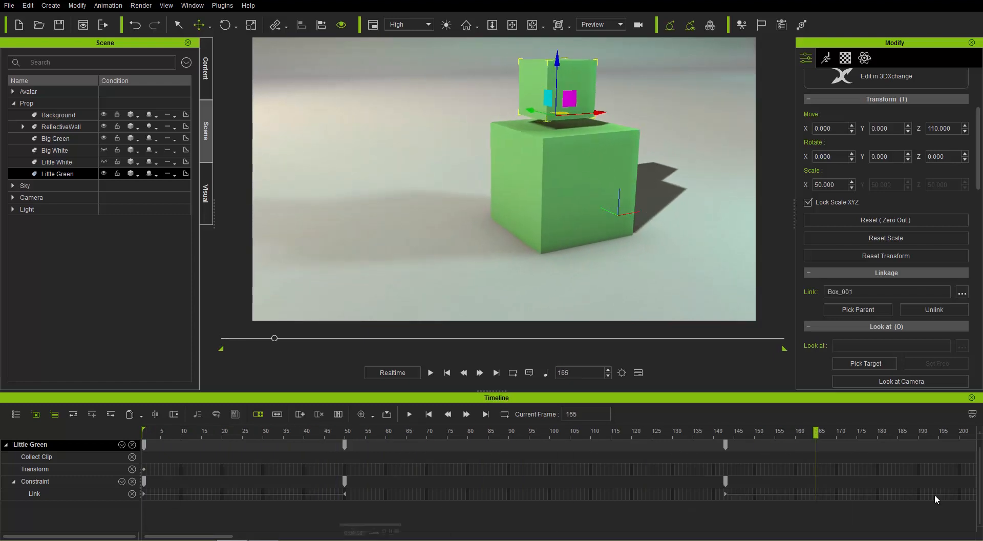
pyautogui.click(447, 372)
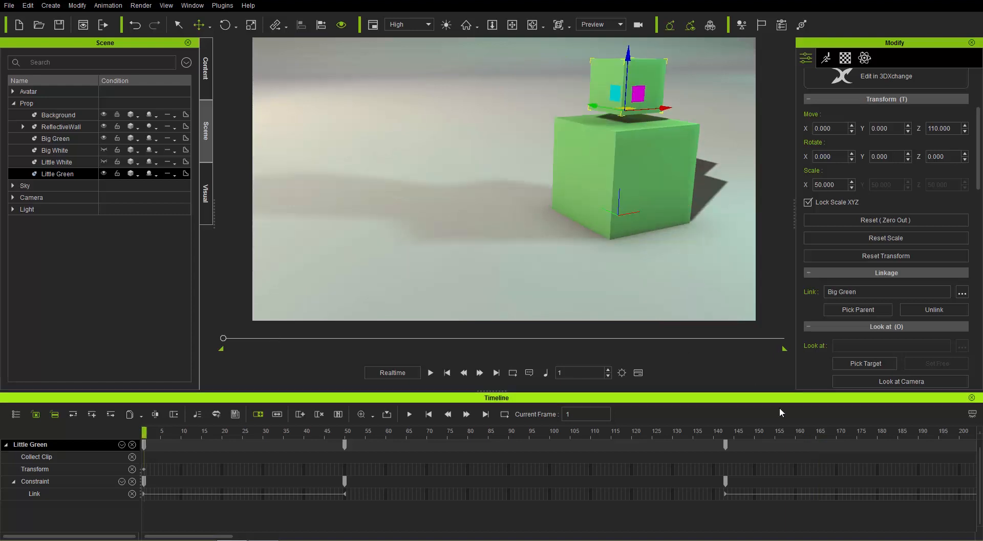
pyautogui.click(972, 398)
# Step: Save Big Green to the custom prop library as "Link Piggyback"
pyautogui.click(651, 249)
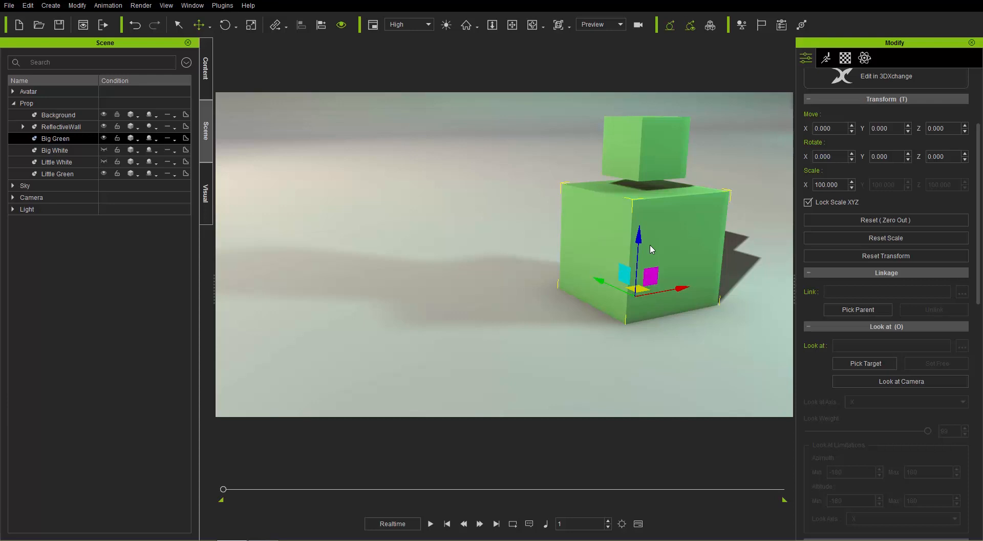
pyautogui.click(204, 74)
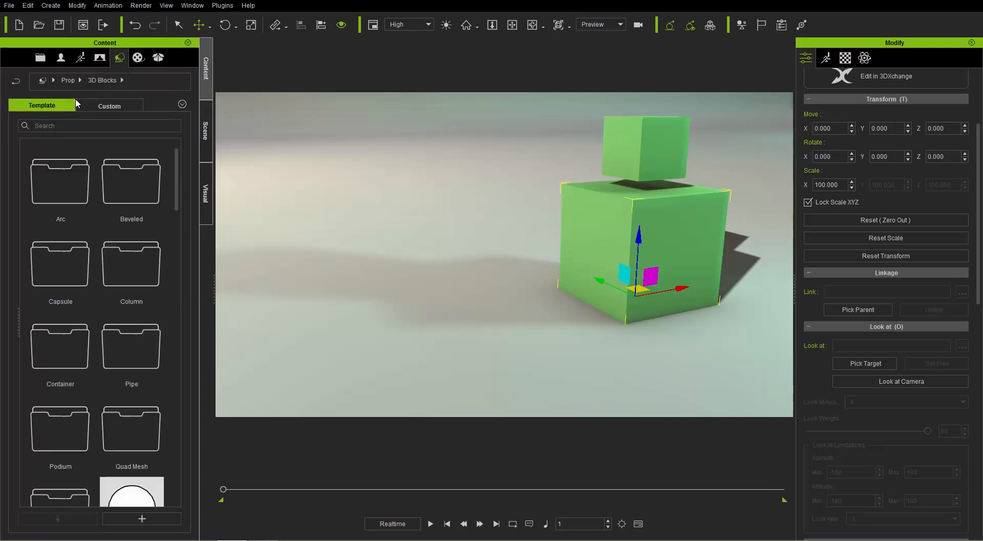
pyautogui.click(104, 106)
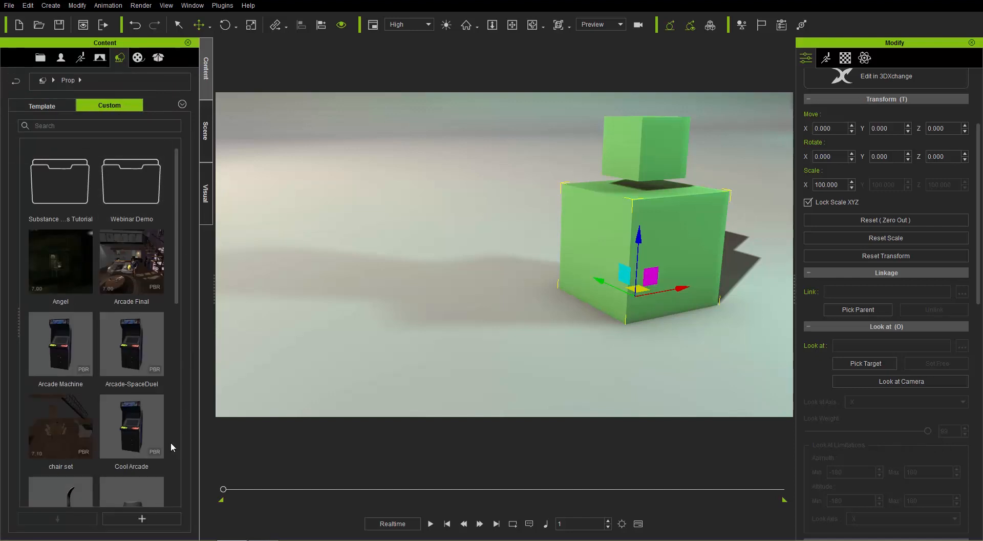
pyautogui.click(144, 519)
pyautogui.write('Piggyba')
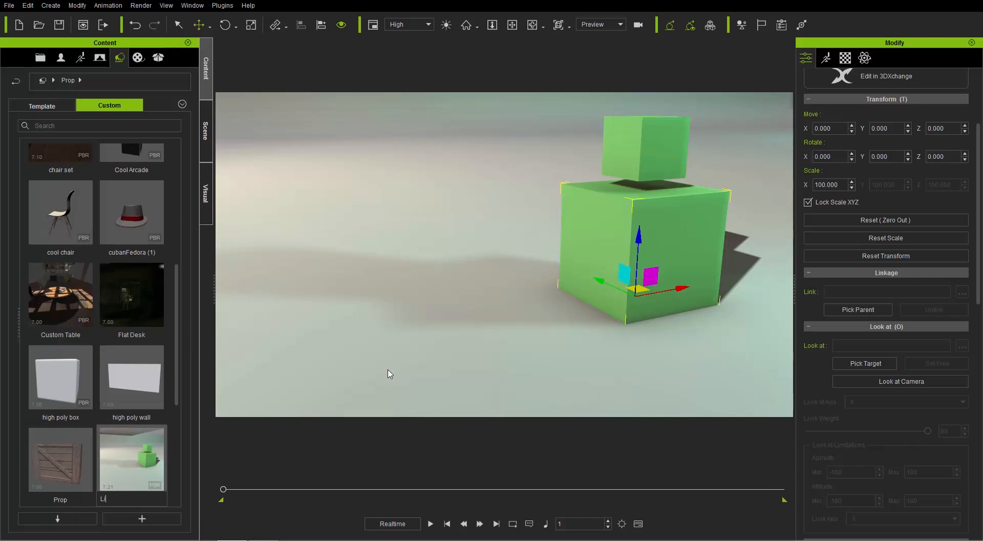
pyautogui.write('ck')
pyautogui.press('Return')
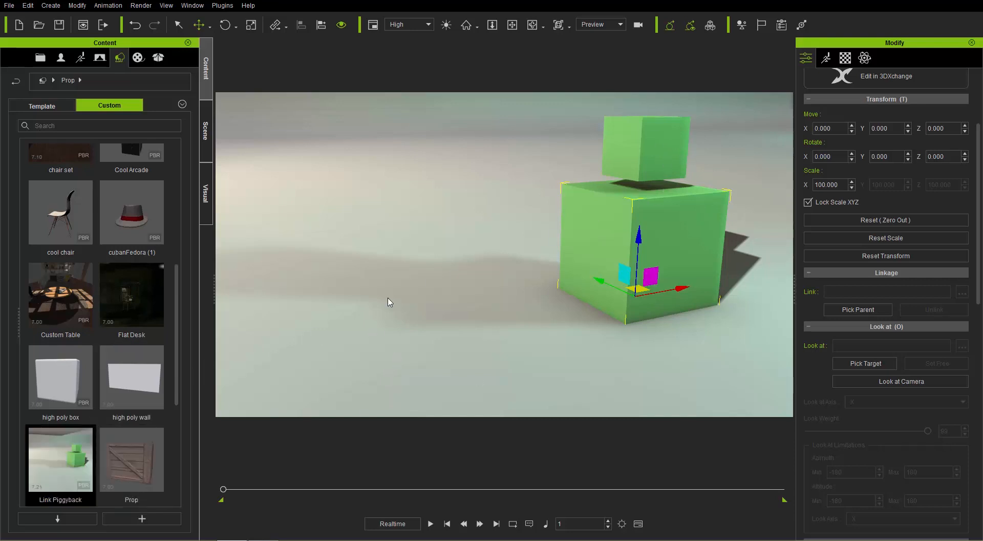
# Step: Place a copy of the Link Piggyback prop on the floor beside the cubes, and delete it again
pyautogui.moveTo(51, 468); pyautogui.dragTo(427, 337)
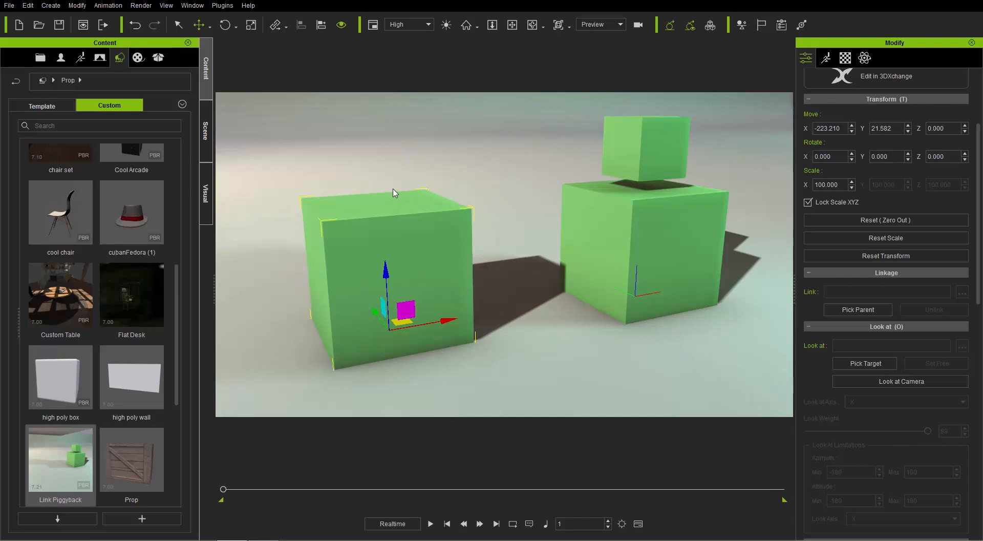
pyautogui.press('Delete')
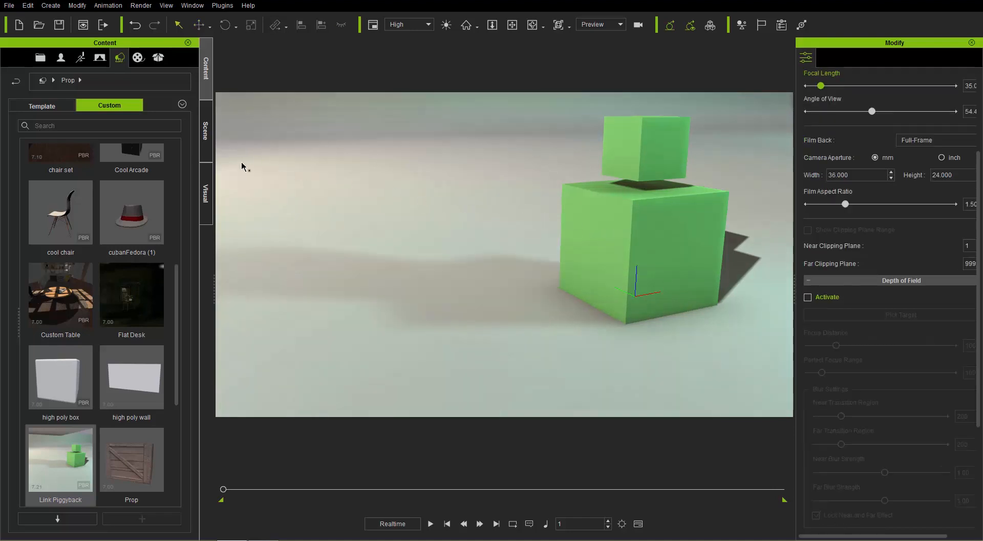
# Step: Select Little Green from the scene and examine its Link and Attach settings
pyautogui.click(206, 140)
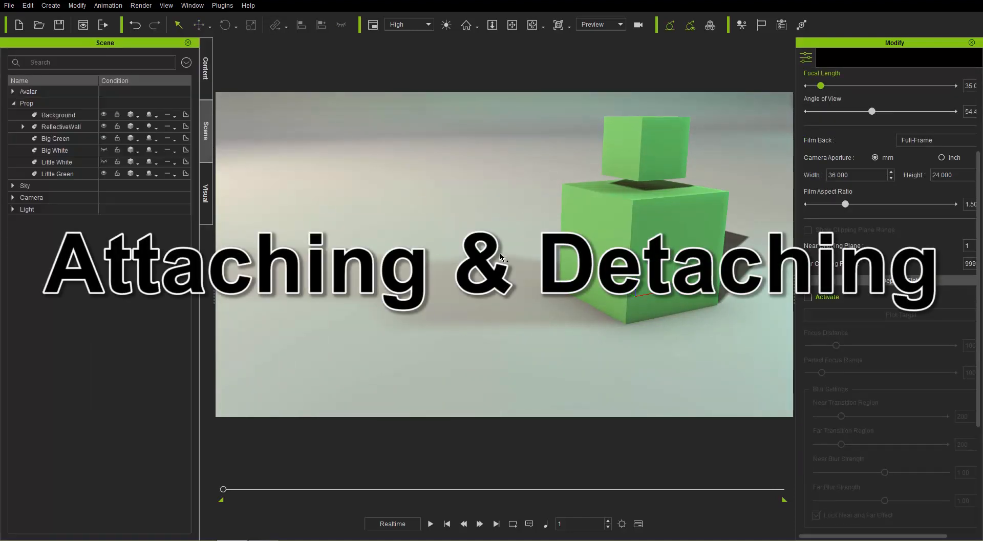
pyautogui.moveTo(633, 291); pyautogui.dragTo(562, 249, button='middle')
pyautogui.click(516, 167)
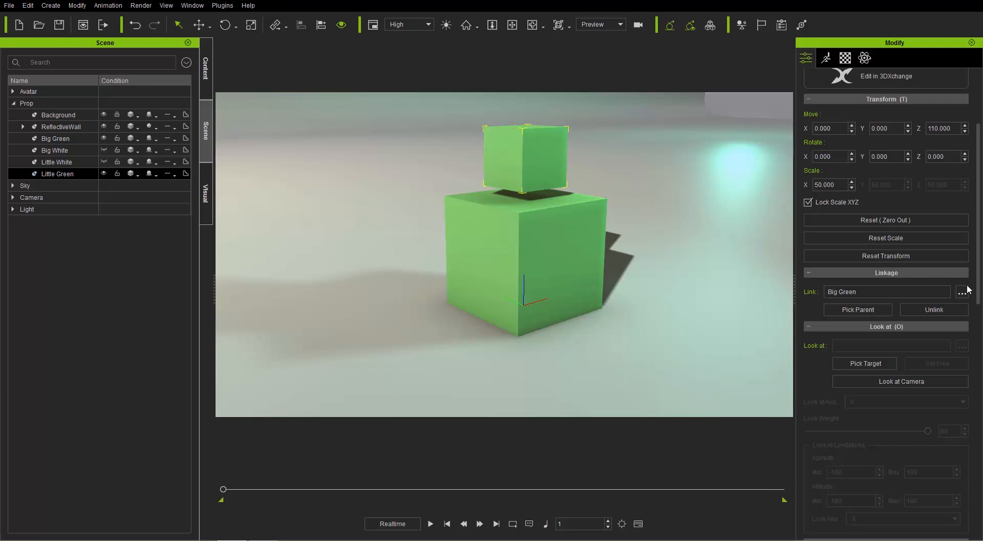
pyautogui.scroll(-10, 981, 277)
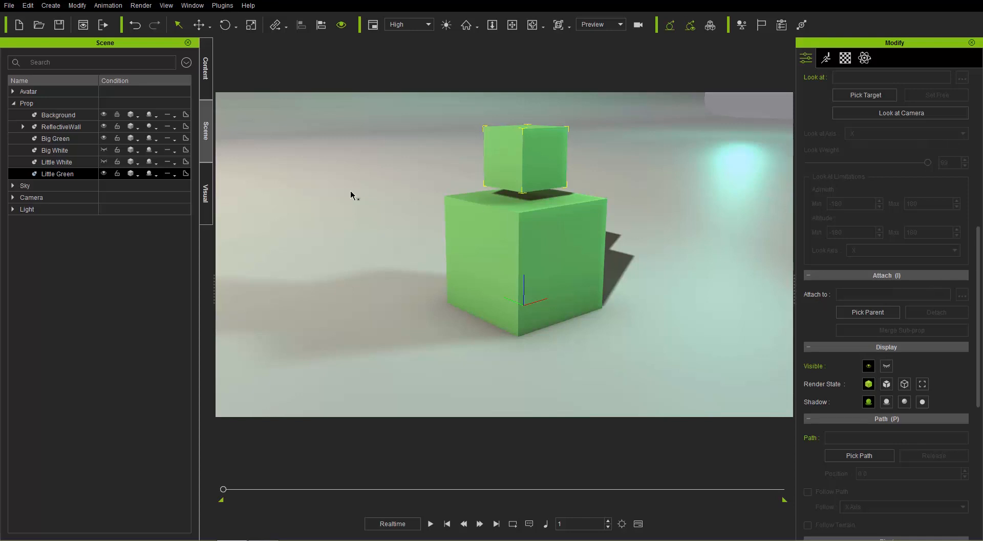
# Step: Hide Little Green and Big Green, and make Big White and Little White visible
pyautogui.click(105, 173)
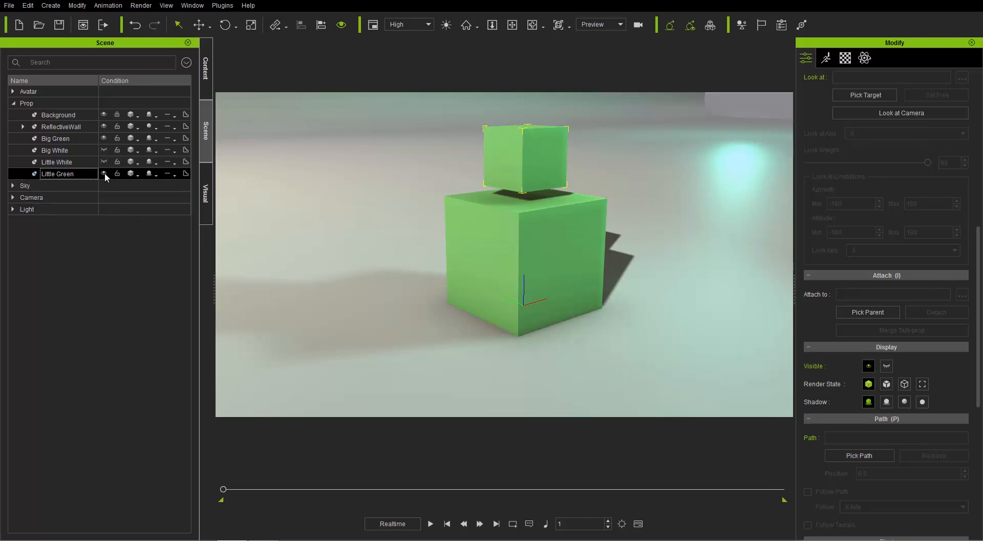
pyautogui.click(104, 138)
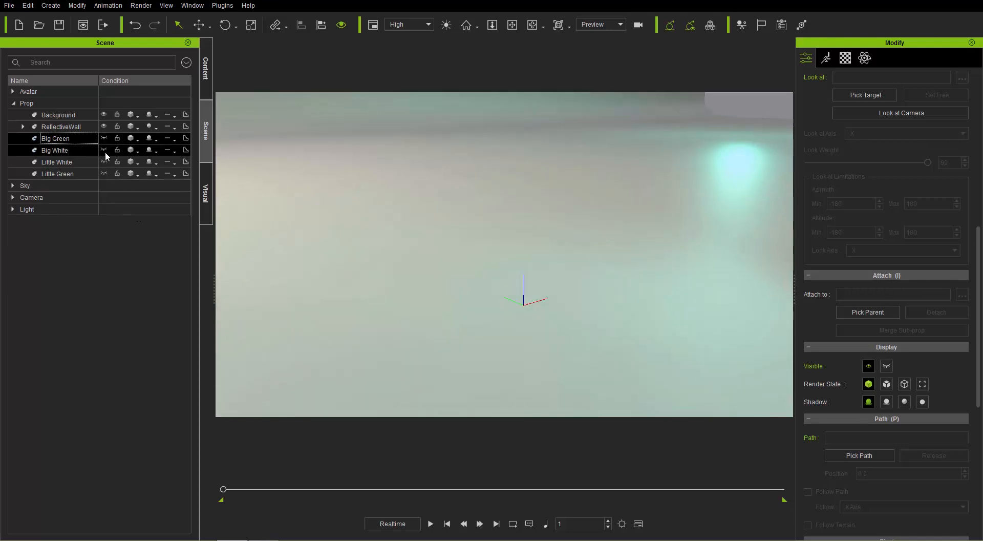
pyautogui.click(105, 150)
pyautogui.click(105, 162)
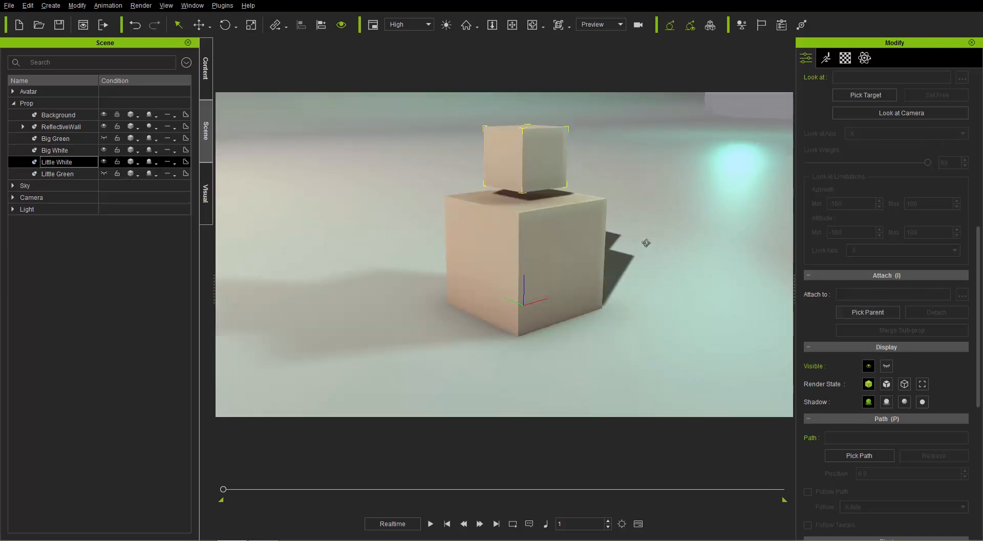
# Step: Attach Little White to Big White as its parent, and select Big White
pyautogui.keyDown('alt'); pyautogui.moveTo(645, 242); pyautogui.dragTo(527, 222, button='right'); pyautogui.keyUp('alt')
pyautogui.keyDown('alt'); pyautogui.moveTo(527, 222); pyautogui.dragTo(580, 224); pyautogui.keyUp('alt')
pyautogui.moveTo(580, 223)
pyautogui.keyDown('alt'); pyautogui.mouseDown(button='right')
pyautogui.moveTo(594, 246)
pyautogui.moveTo(594, 224)
pyautogui.mouseUp(button='right'); pyautogui.keyUp('alt')
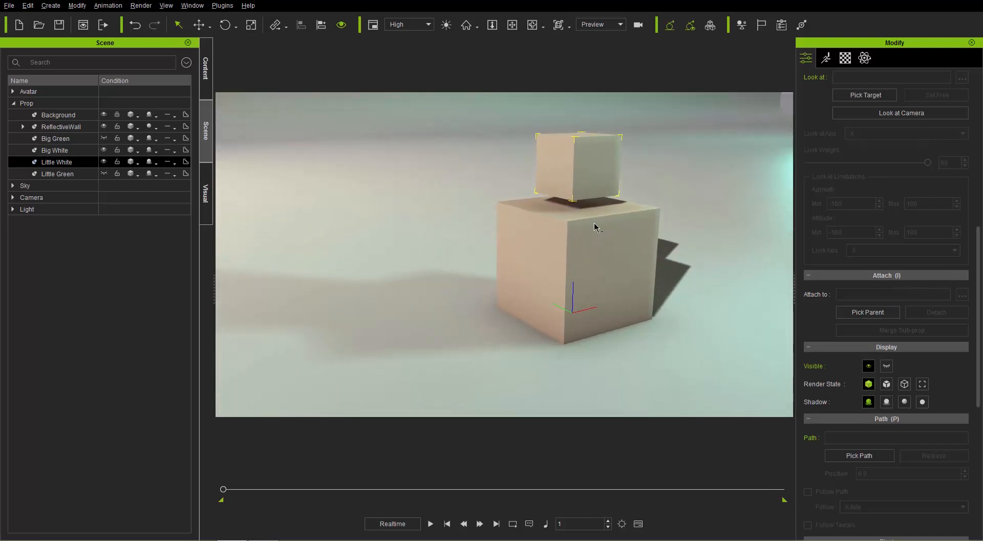
pyautogui.moveTo(595, 224)
pyautogui.keyDown('alt'); pyautogui.mouseDown()
pyautogui.moveTo(603, 228)
pyautogui.moveTo(596, 217)
pyautogui.mouseUp(); pyautogui.keyUp('alt')
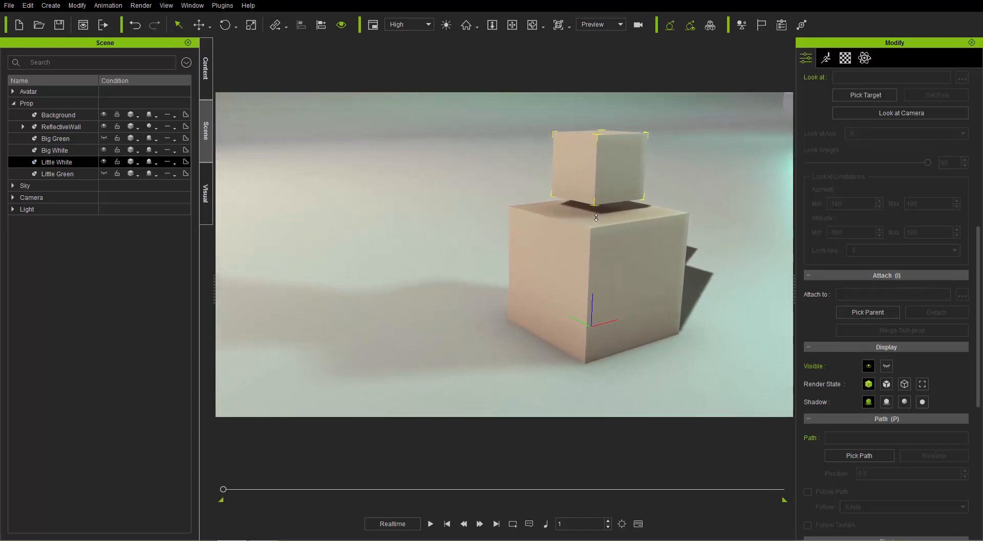
pyautogui.rightClick(596, 160)
pyautogui.moveTo(691, 221)
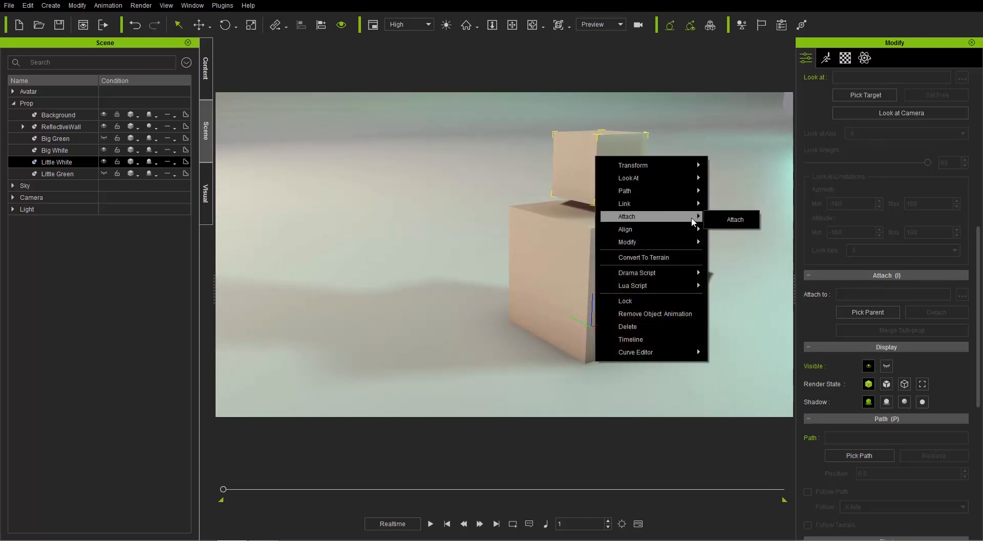
pyautogui.click(735, 220)
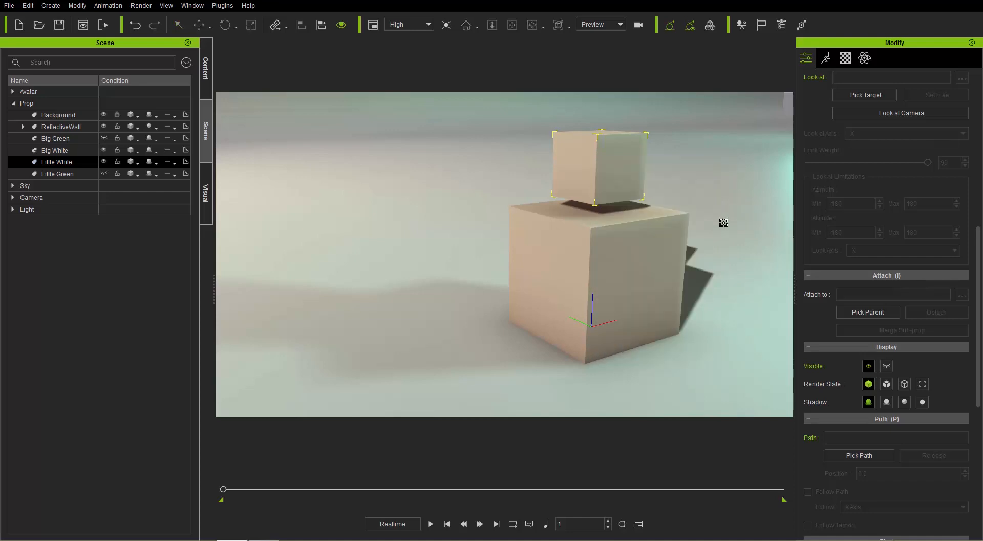
pyautogui.click(603, 261)
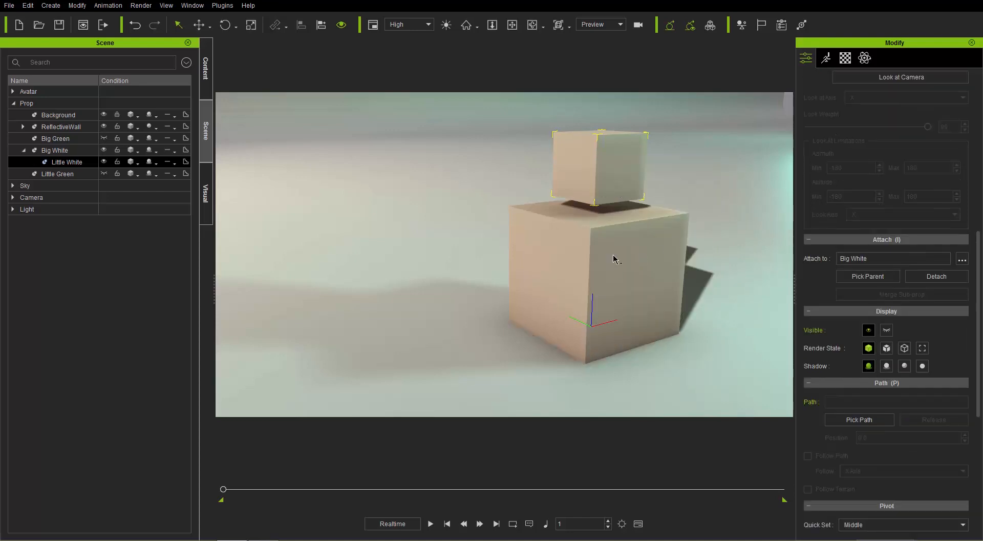
pyautogui.click(607, 256)
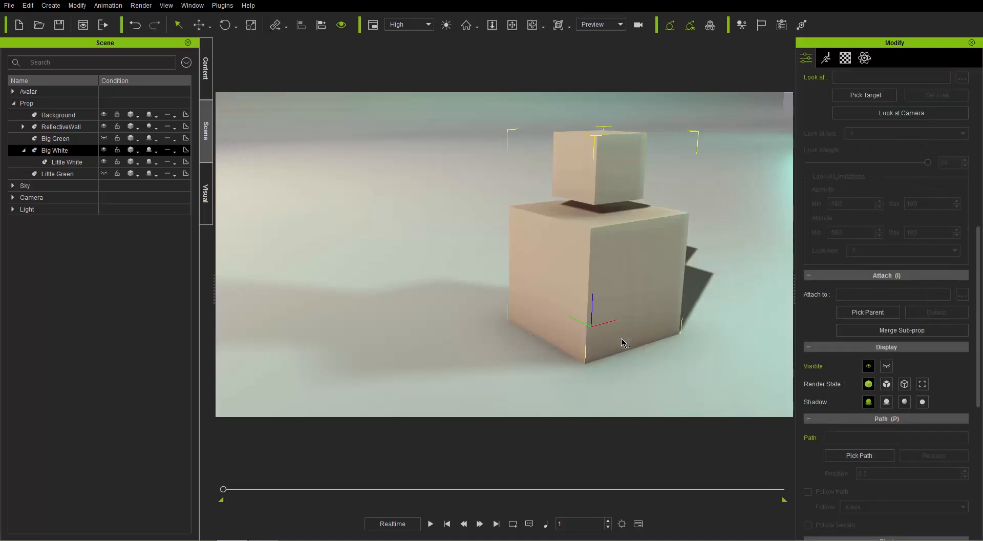
# Step: Test moving, rotating and scaling Big White with its attached cube, and zero out Big White's transform
pyautogui.press('w')
pyautogui.moveTo(607, 324); pyautogui.dragTo(600, 362)
pyautogui.press('e')
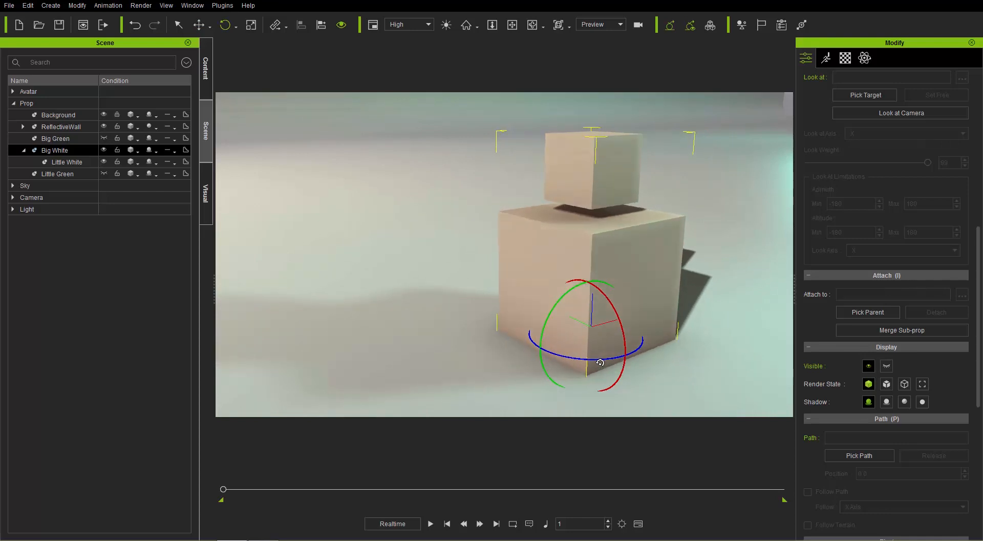
pyautogui.press('r')
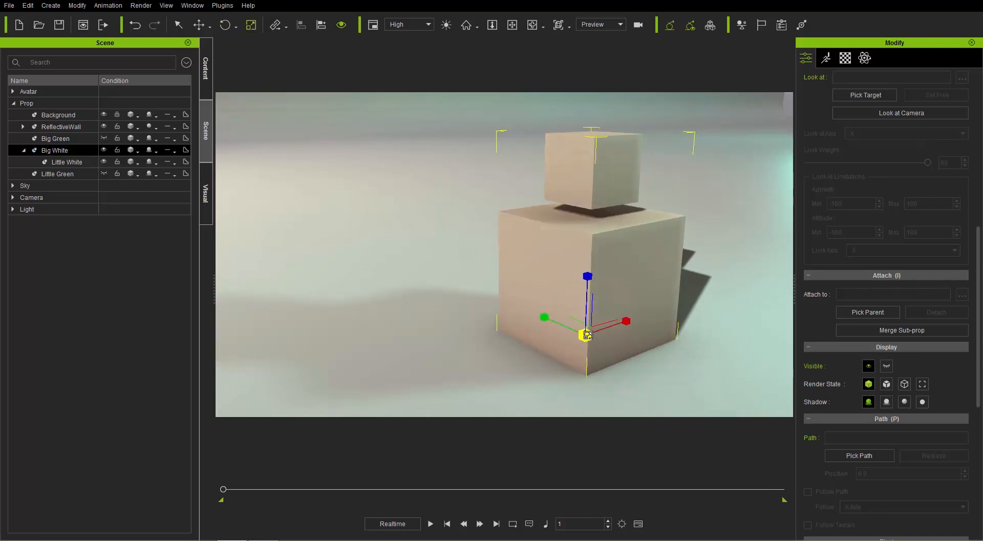
pyautogui.scroll(3, 606, 308)
pyautogui.scroll(2, 606, 308)
pyautogui.scroll(-5, 606, 298)
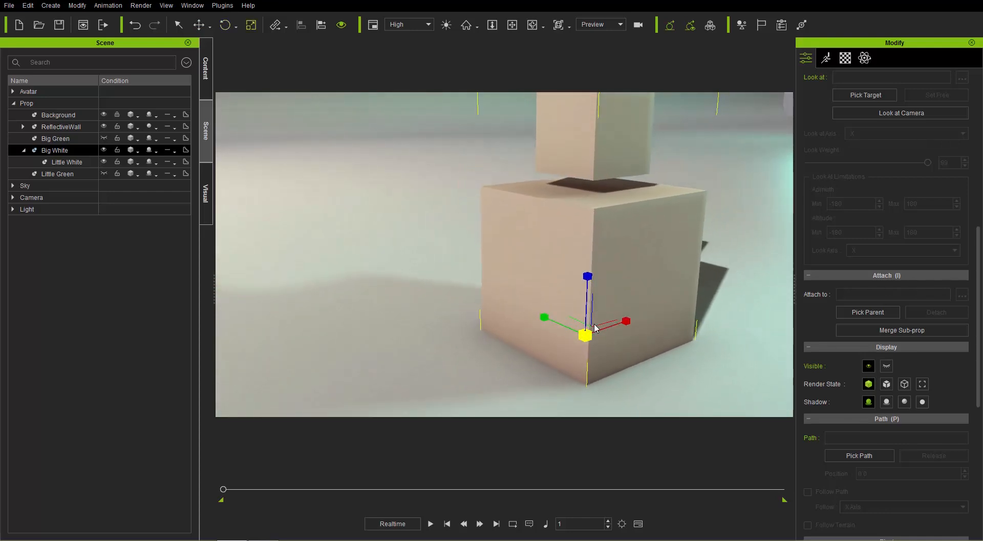
pyautogui.moveTo(590, 334); pyautogui.dragTo(633, 319)
pyautogui.scroll(10, 978, 308)
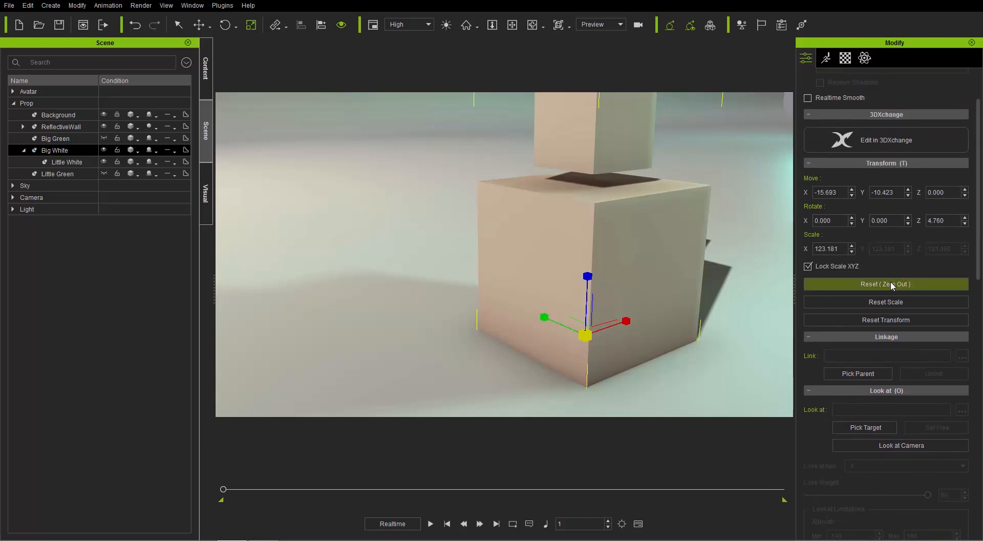
pyautogui.click(891, 285)
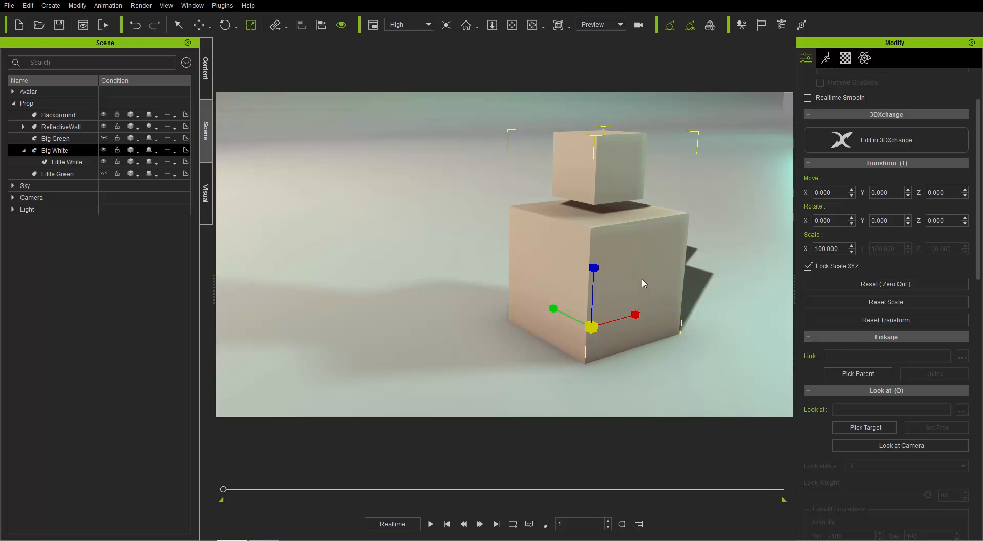
# Step: Select Little White and examine its place beneath Big White in the scene hierarchy
pyautogui.click(601, 173)
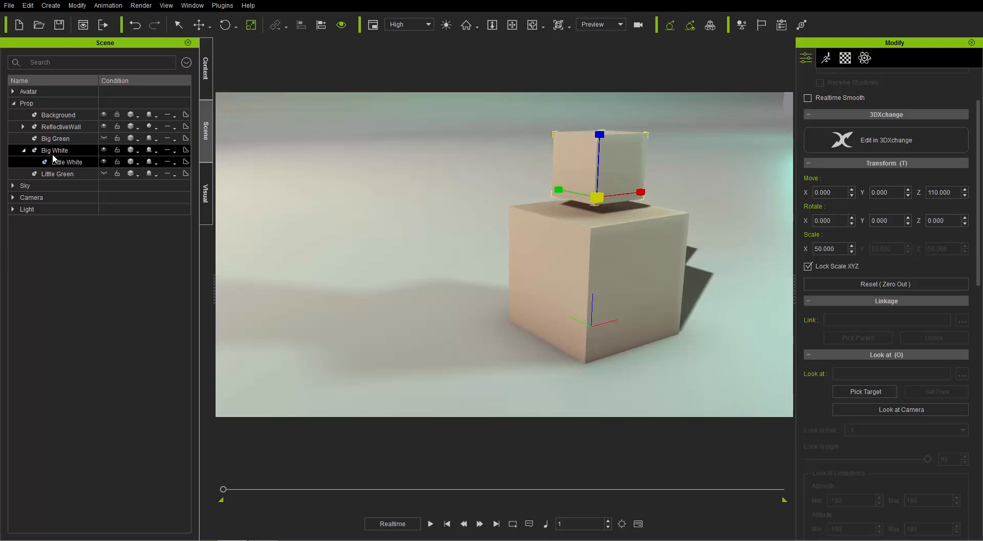
pyautogui.click(24, 151)
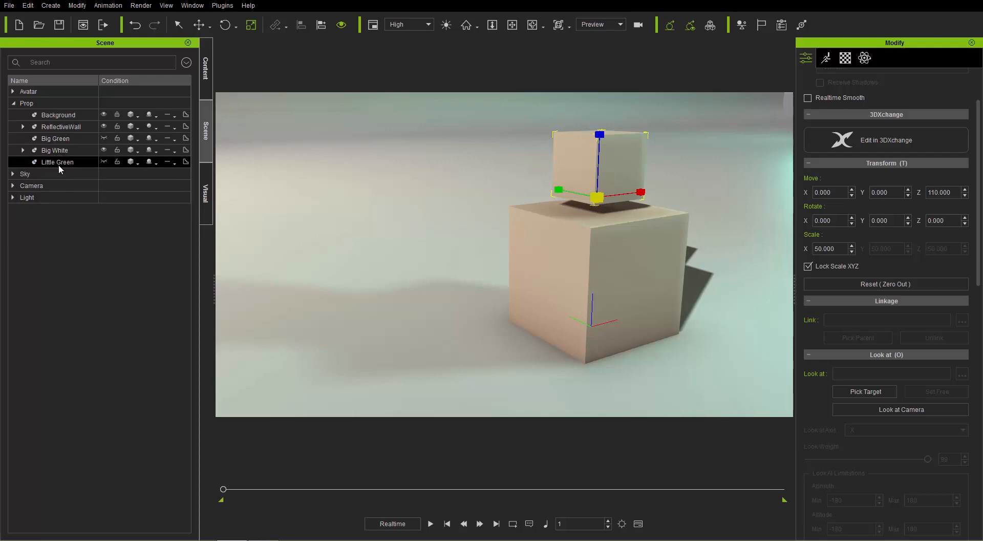
pyautogui.click(23, 150)
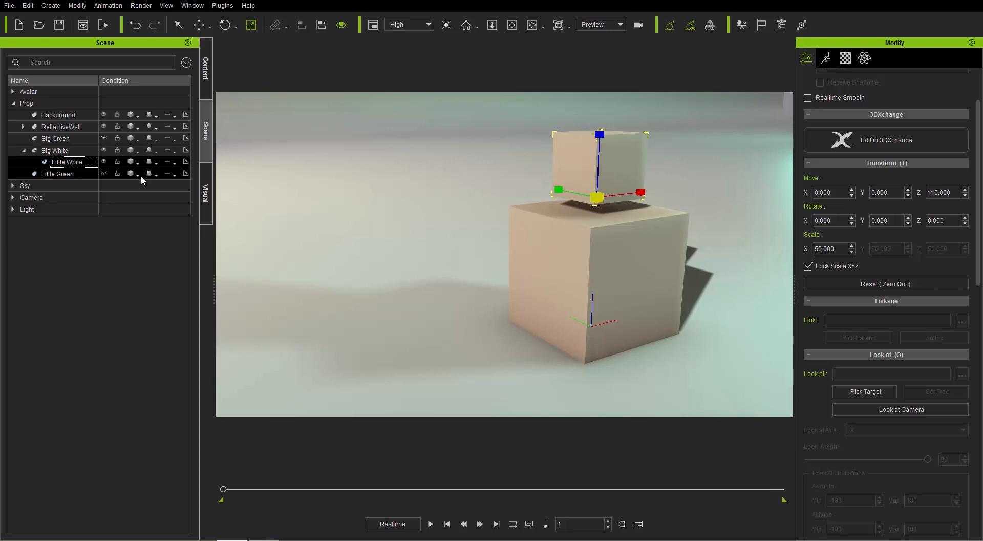
# Step: Detach Little White from Big White
pyautogui.rightClick(626, 173)
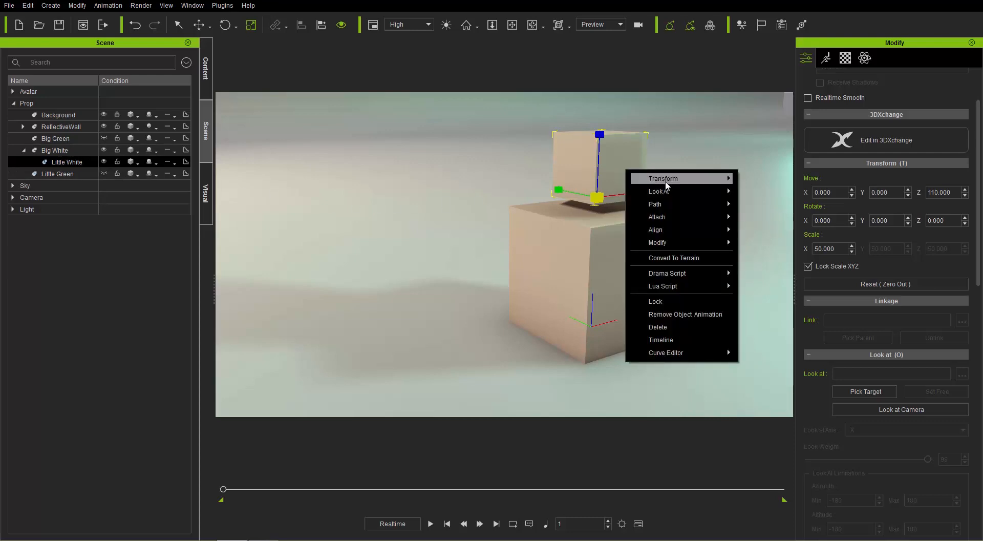
pyautogui.moveTo(687, 219)
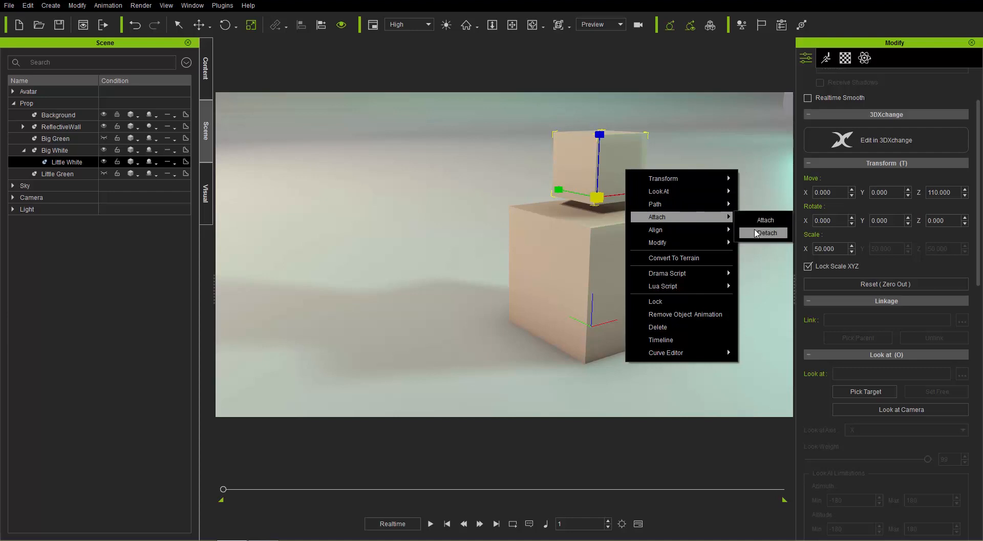
pyautogui.click(757, 233)
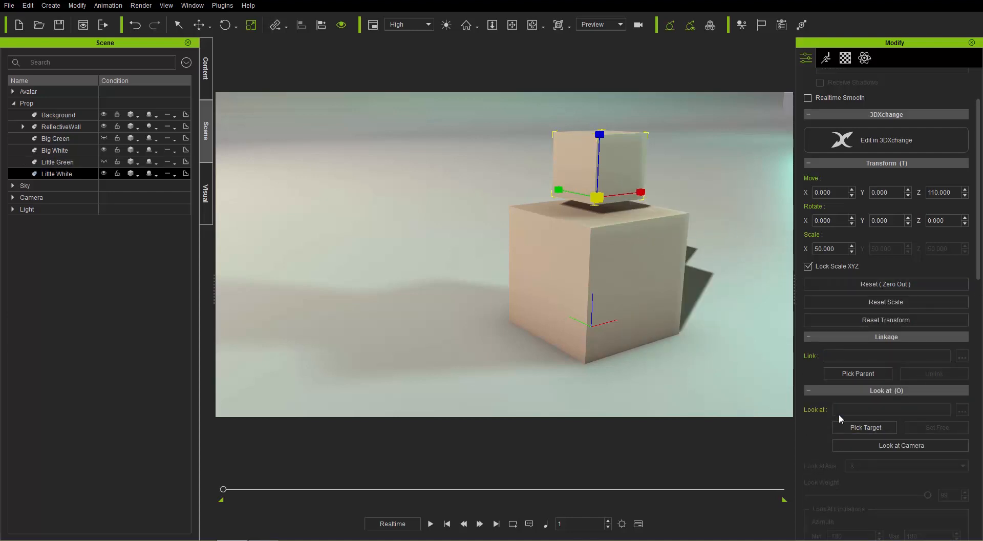
# Step: Attach Little White to Big White again as its parent, and select Big White
pyautogui.scroll(-8, 860, 302)
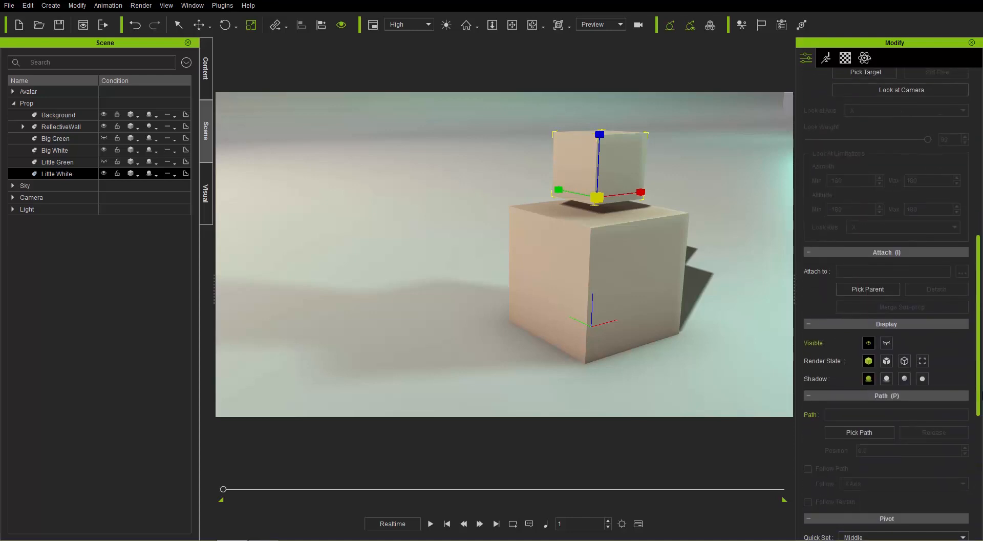
pyautogui.click(869, 288)
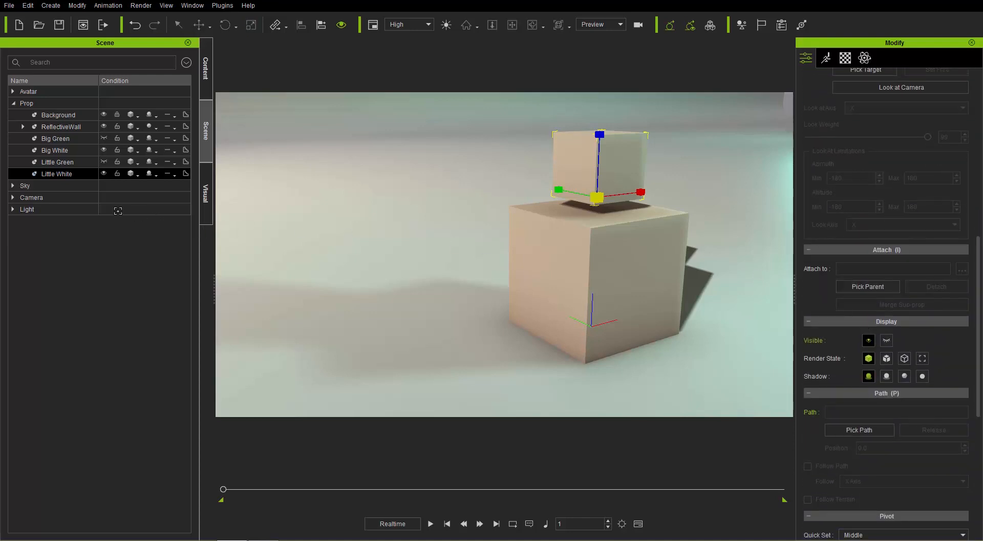
pyautogui.click(60, 150)
pyautogui.click(64, 150)
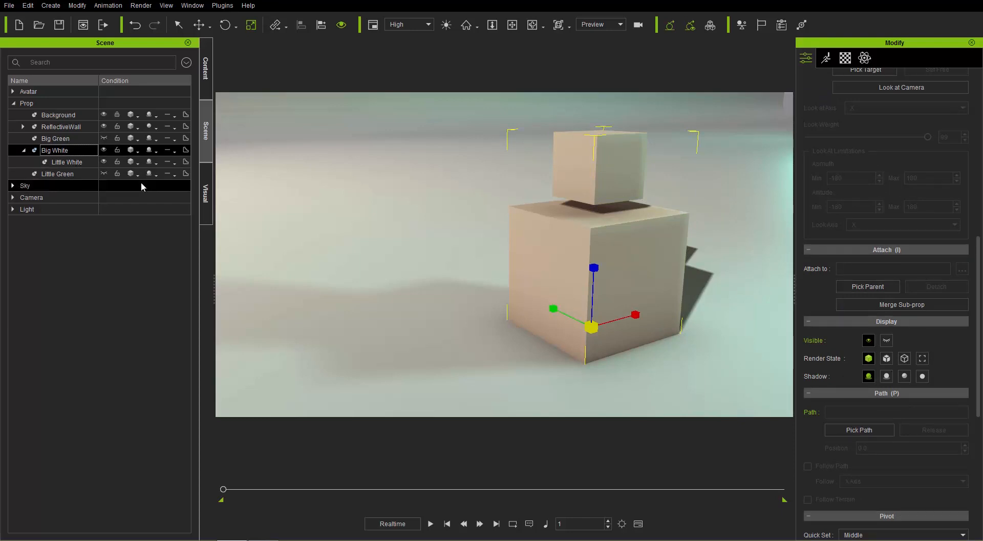
# Step: Remove the Look At and Path tracks from Big White's timeline, and move Big White along negative X at frame 100
pyautogui.press('w')
pyautogui.moveTo(429, 344); pyautogui.dragTo(471, 319, button='middle')
pyautogui.scroll(-3, 548, 247)
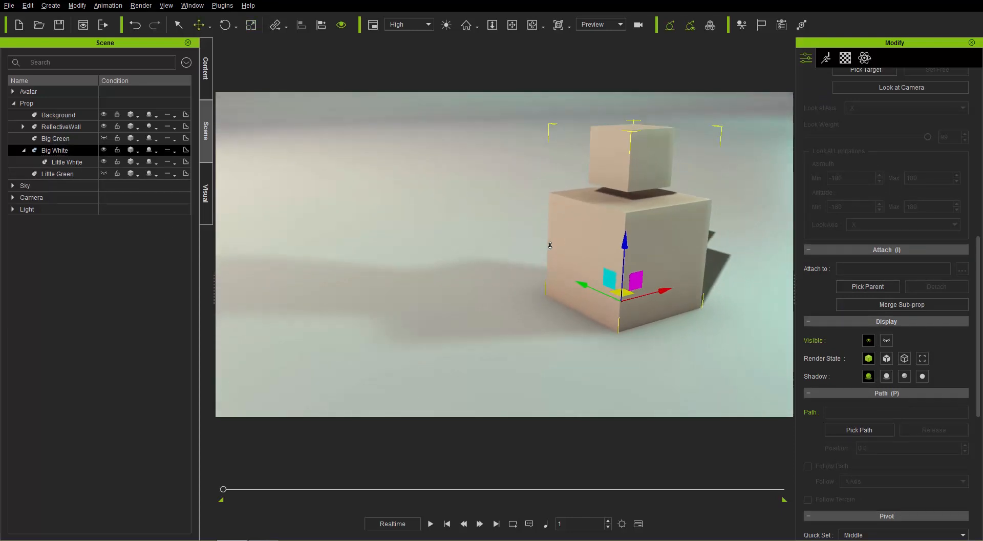
pyautogui.press('F3')
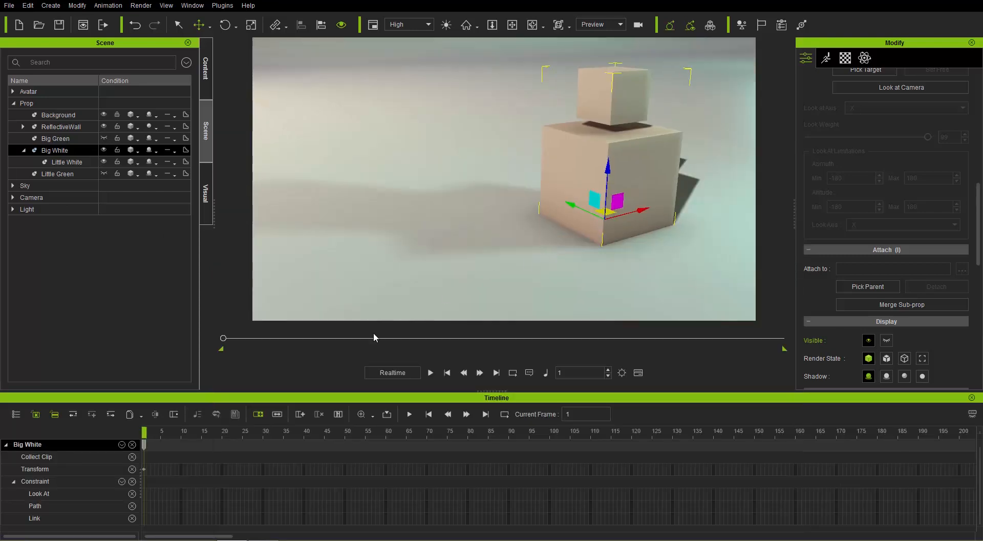
pyautogui.click(133, 494)
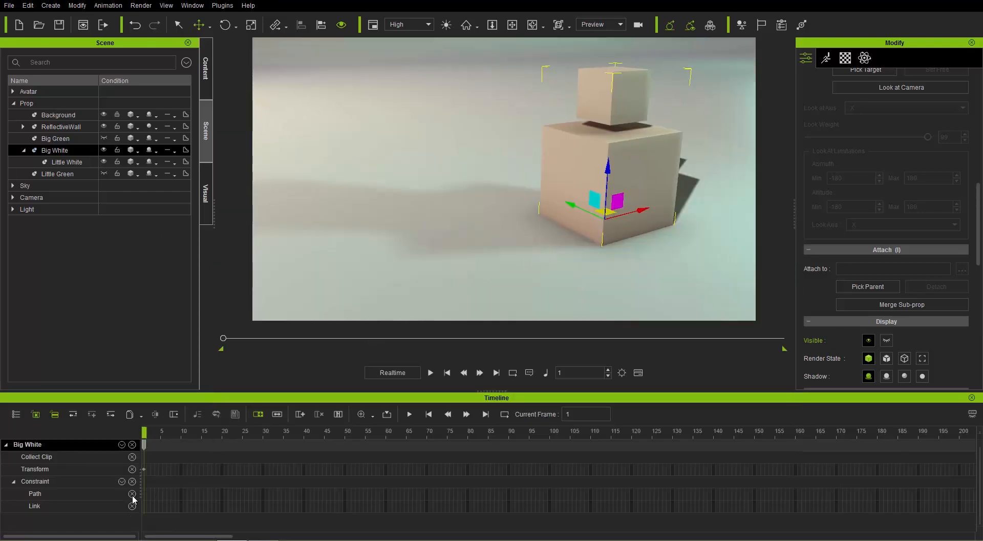
pyautogui.click(132, 494)
pyautogui.moveTo(193, 436); pyautogui.dragTo(550, 439)
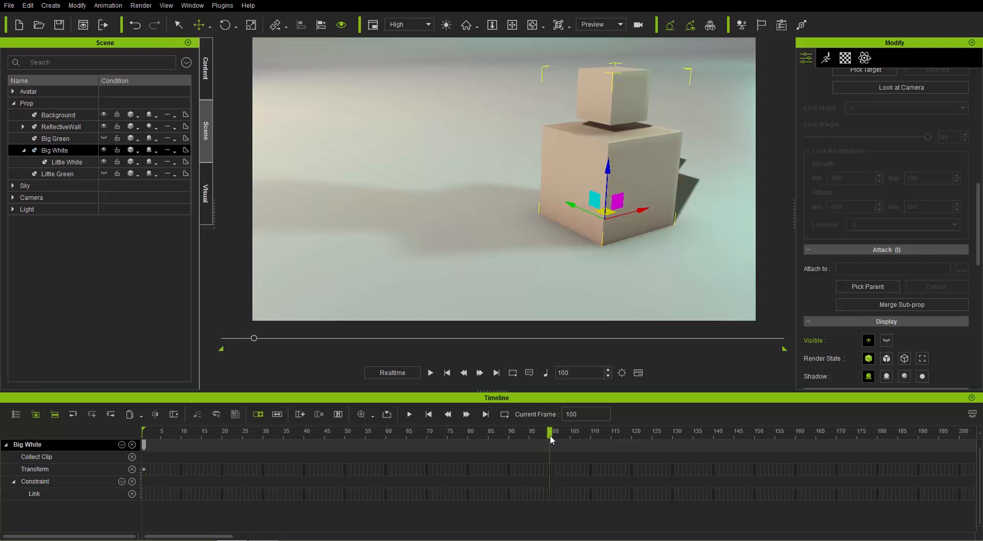
pyautogui.moveTo(643, 208); pyautogui.dragTo(449, 260)
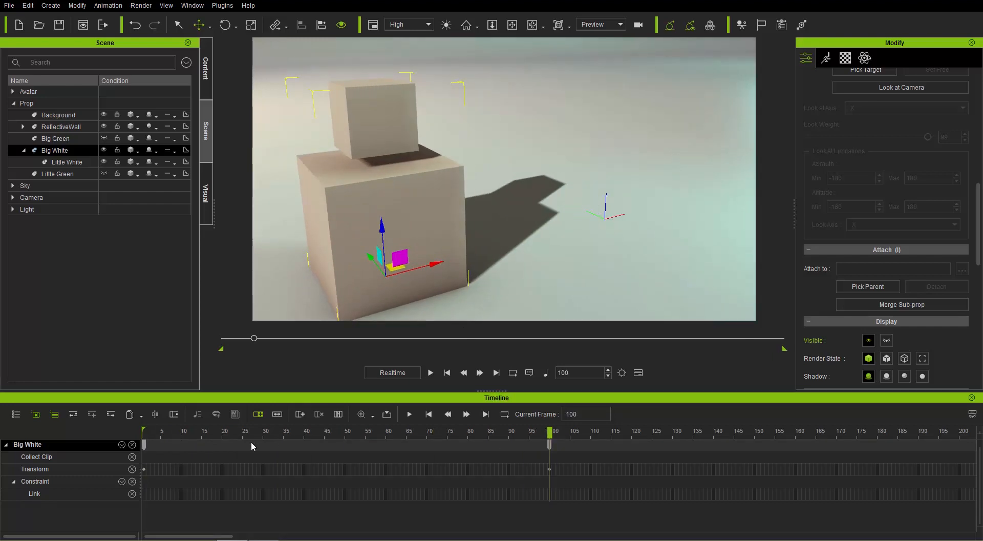
# Step: Detach Little White from Big White at frame 50, and scrub through the animation to check how both cubes behave
pyautogui.moveTo(217, 430); pyautogui.dragTo(346, 436)
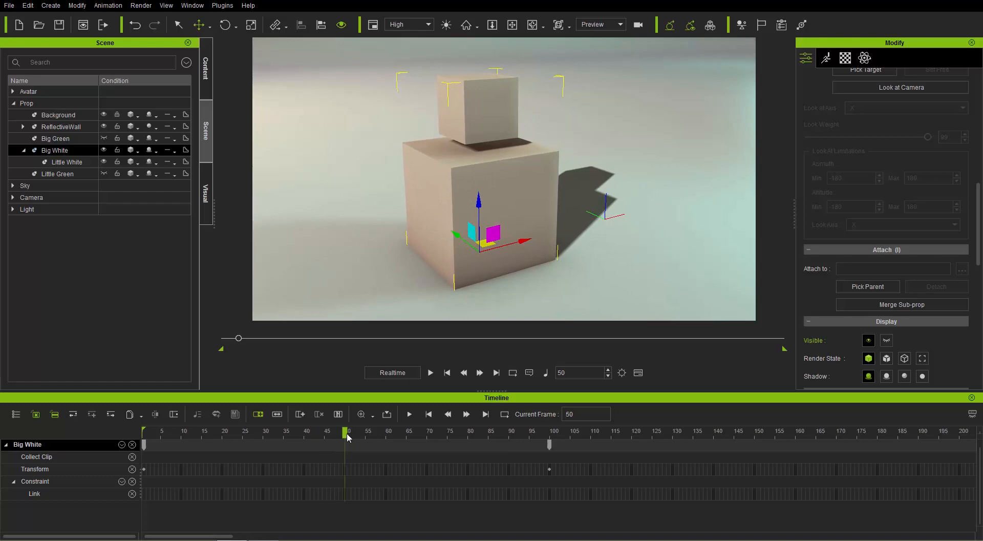
pyautogui.click(479, 113)
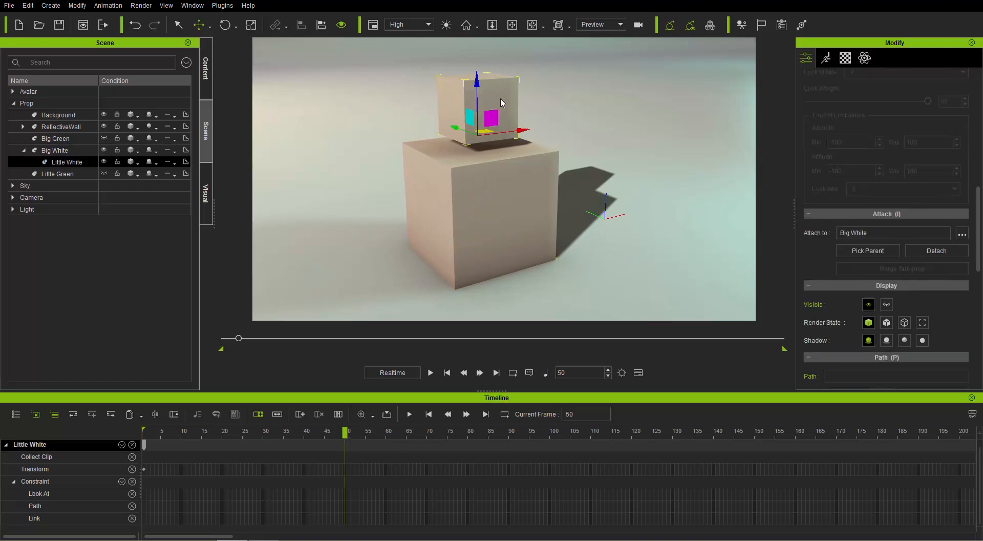
pyautogui.rightClick(501, 102)
pyautogui.moveTo(550, 146)
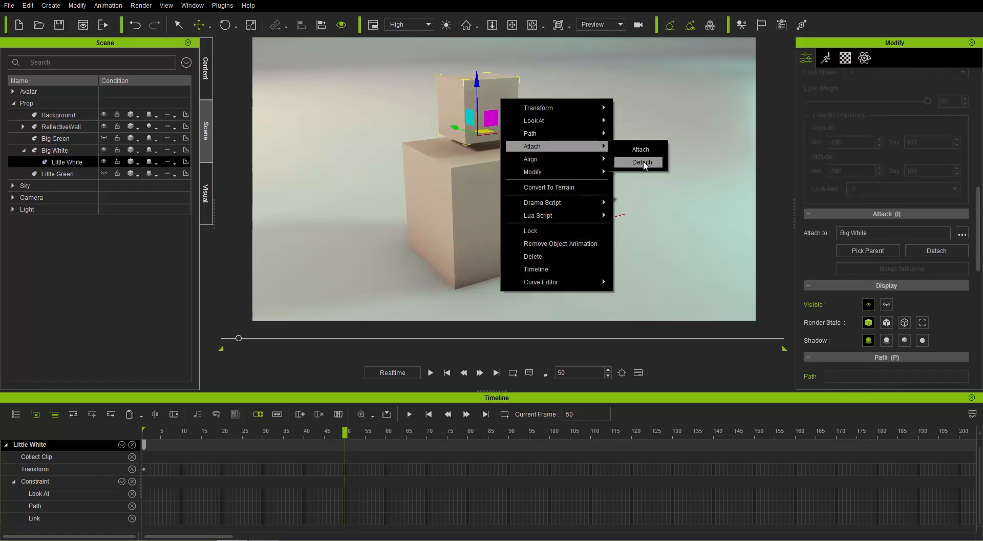
pyautogui.click(642, 163)
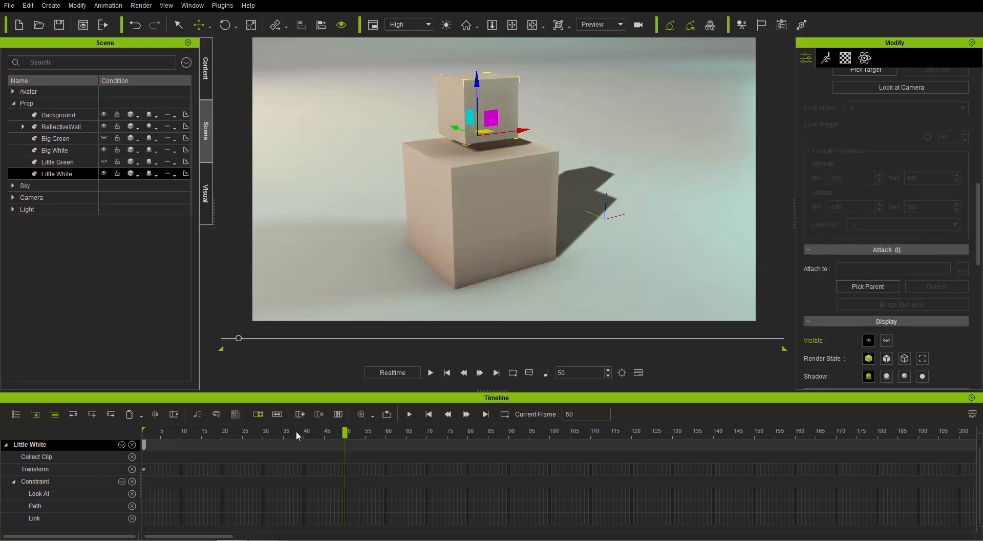
pyautogui.moveTo(295, 430); pyautogui.dragTo(538, 417)
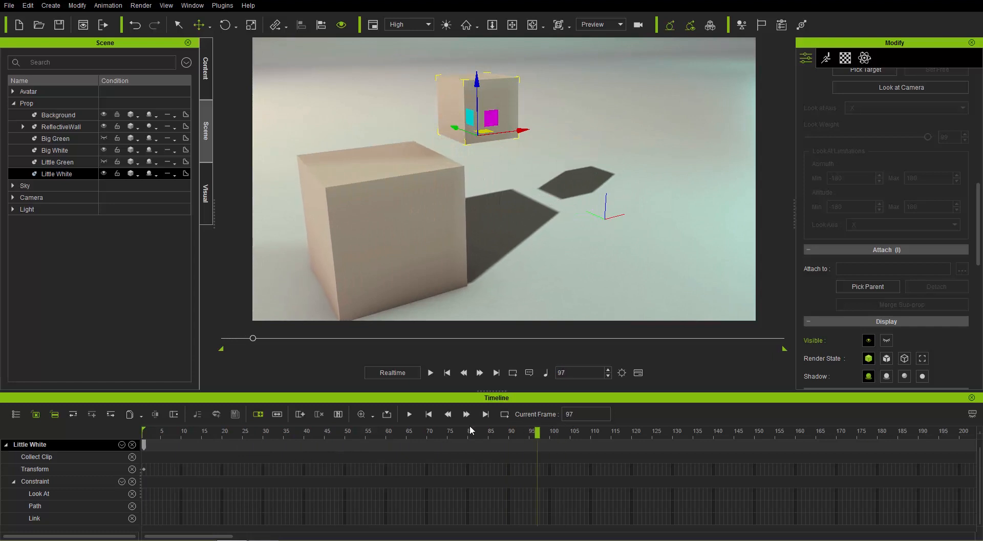
pyautogui.moveTo(471, 430); pyautogui.dragTo(145, 430)
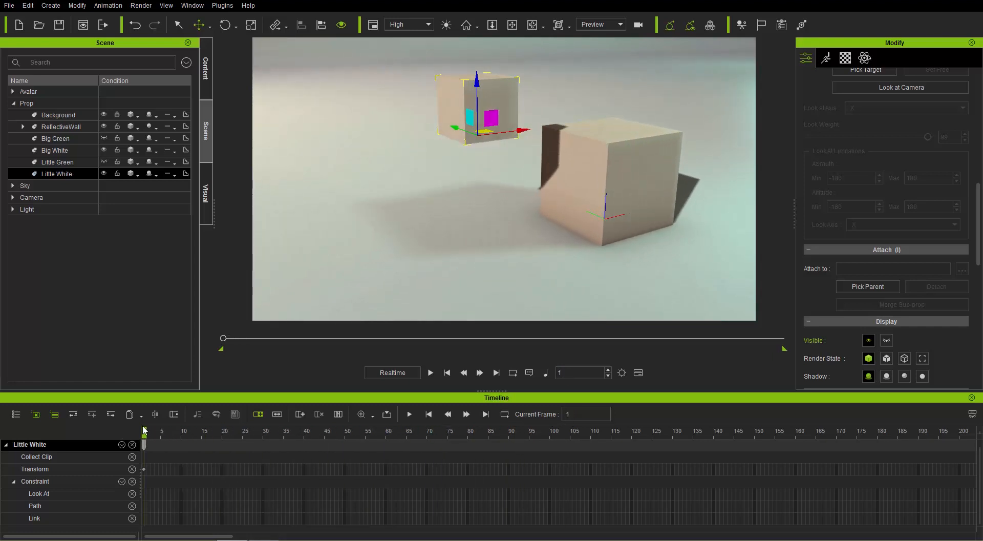
# Step: Set Little White's X position to 0 at frame 1, and close the timeline
pyautogui.scroll(8, 957, 184)
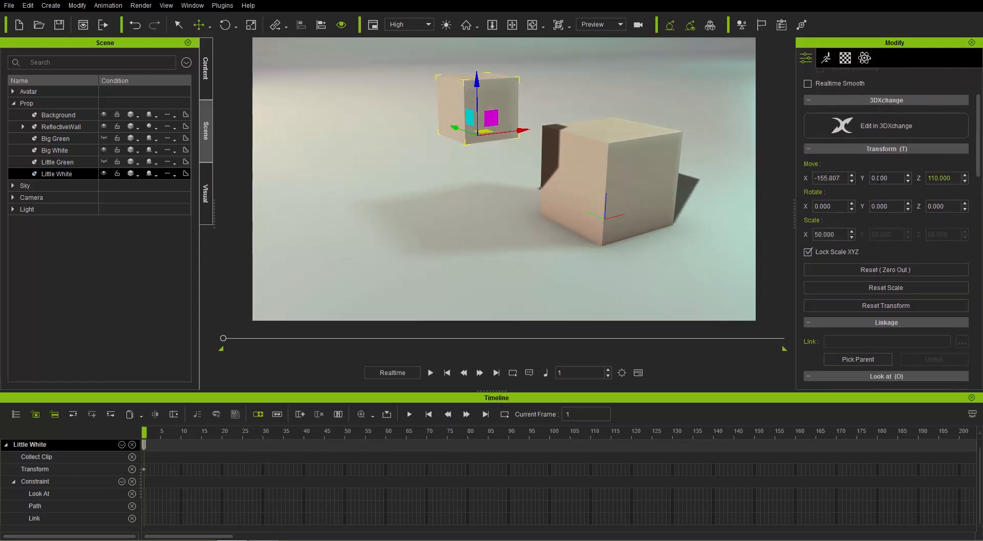
pyautogui.doubleClick(842, 182)
pyautogui.write('0')
pyautogui.press('Return')
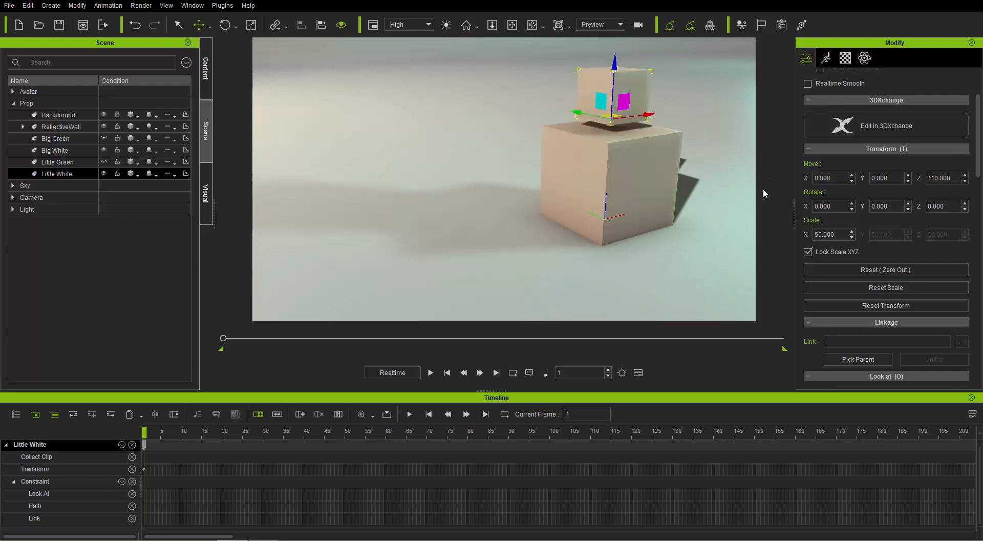
pyautogui.click(644, 173)
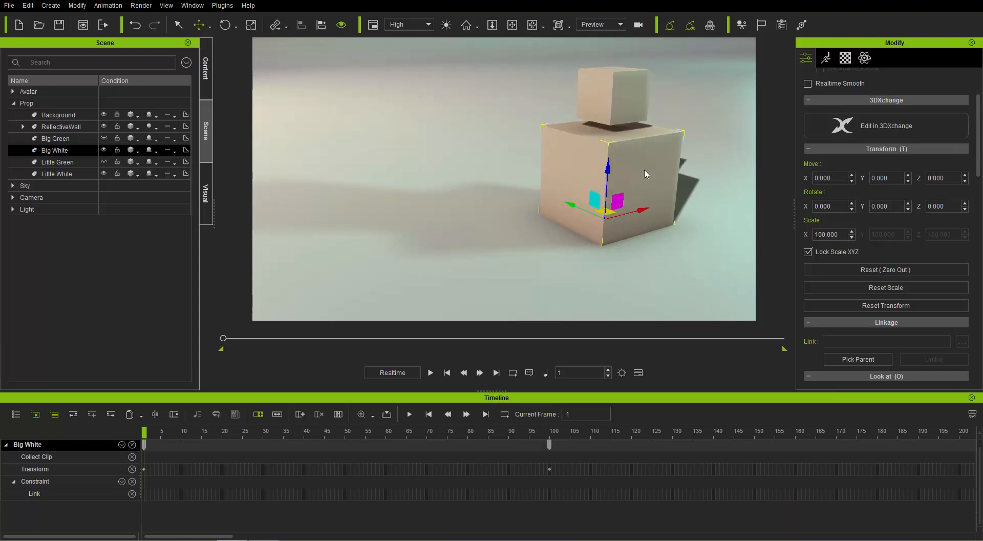
pyautogui.click(972, 398)
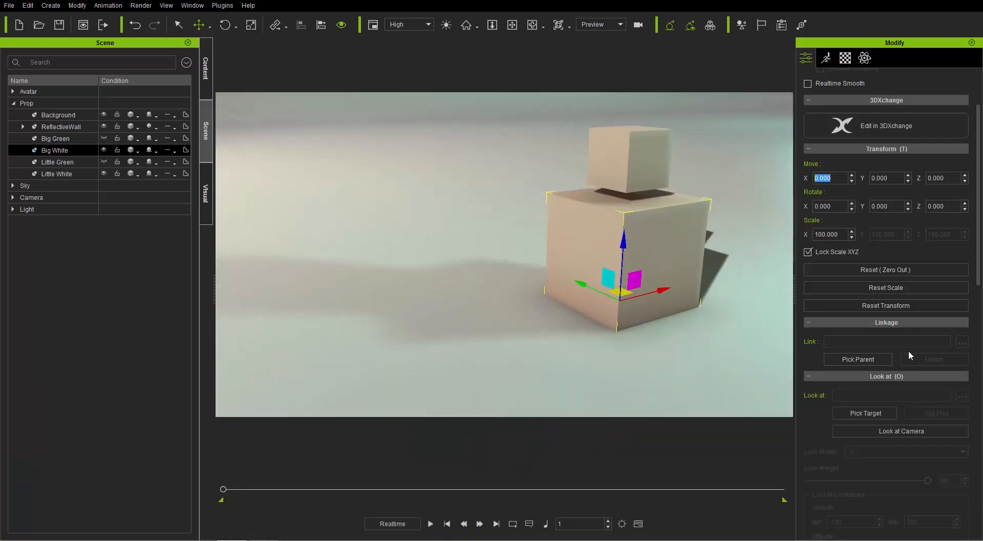
# Step: Select Little White and attach it to the big white cube at frame 1
pyautogui.click(626, 160)
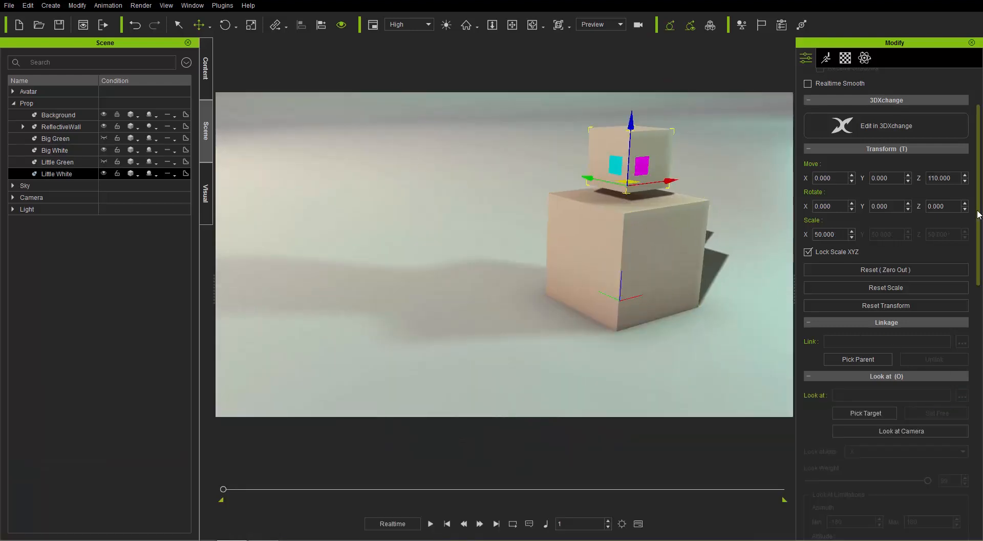
pyautogui.moveTo(978, 212); pyautogui.dragTo(980, 349)
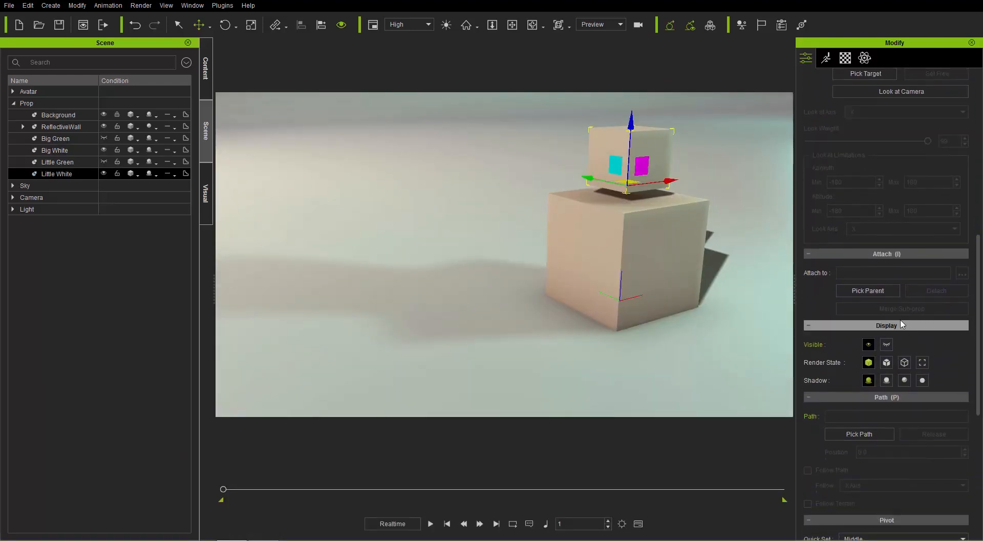
pyautogui.click(876, 295)
pyautogui.click(634, 251)
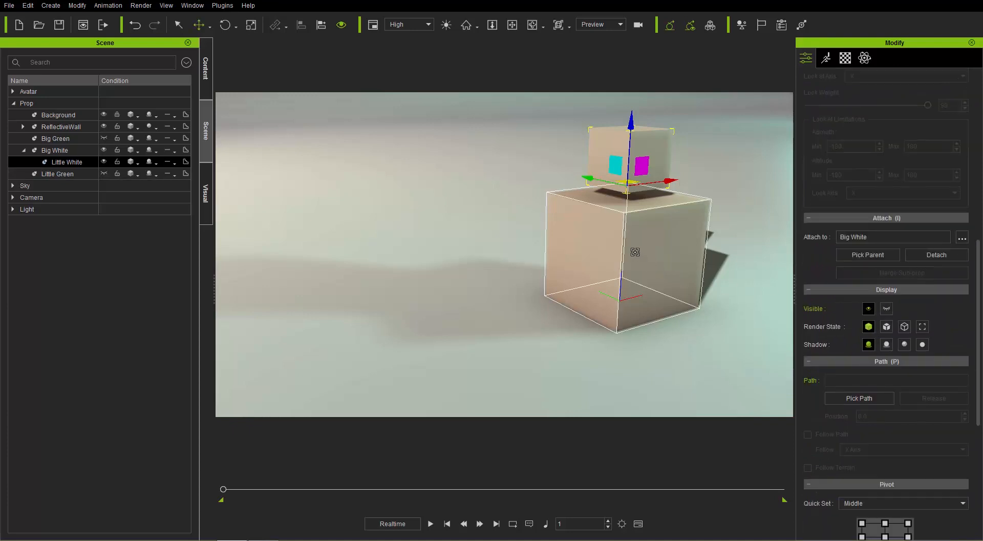
# Step: Save Big White with its attached Little White as a custom prop named Attach Piggyback
pyautogui.click(652, 238)
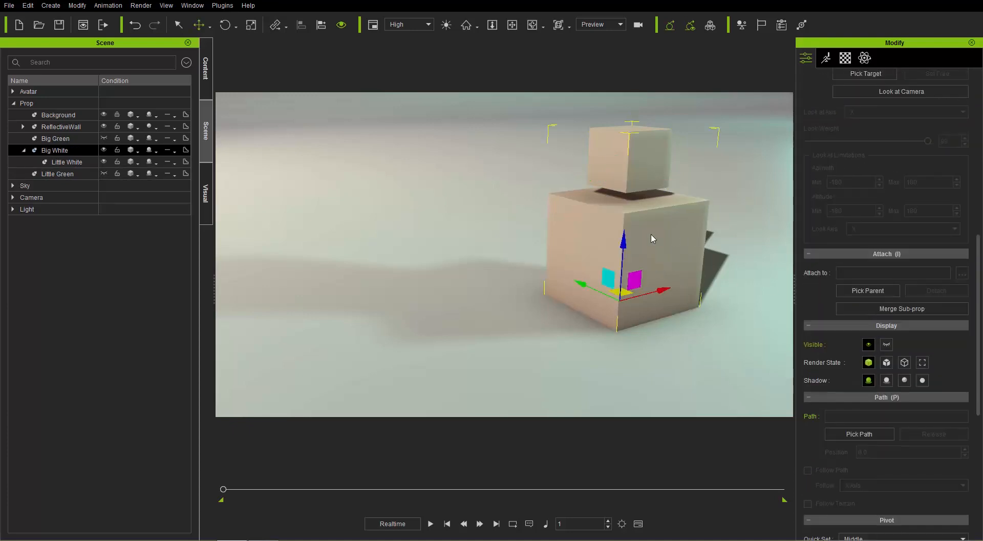
pyautogui.click(206, 83)
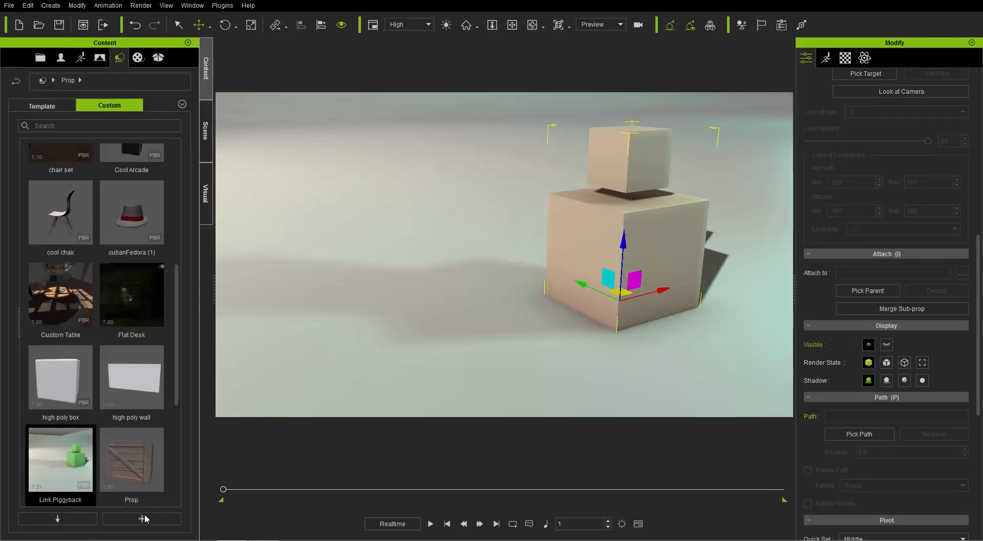
pyautogui.click(171, 422)
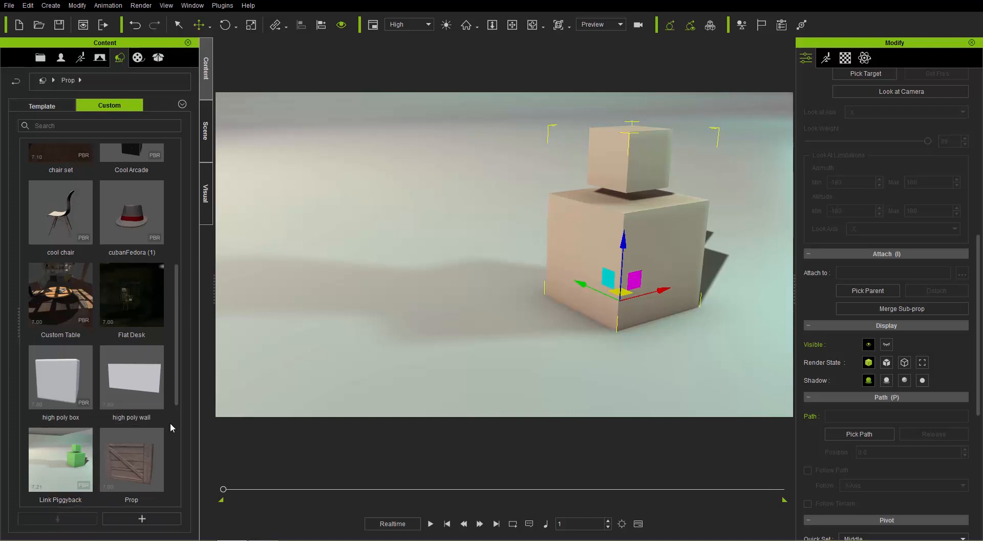
pyautogui.click(142, 519)
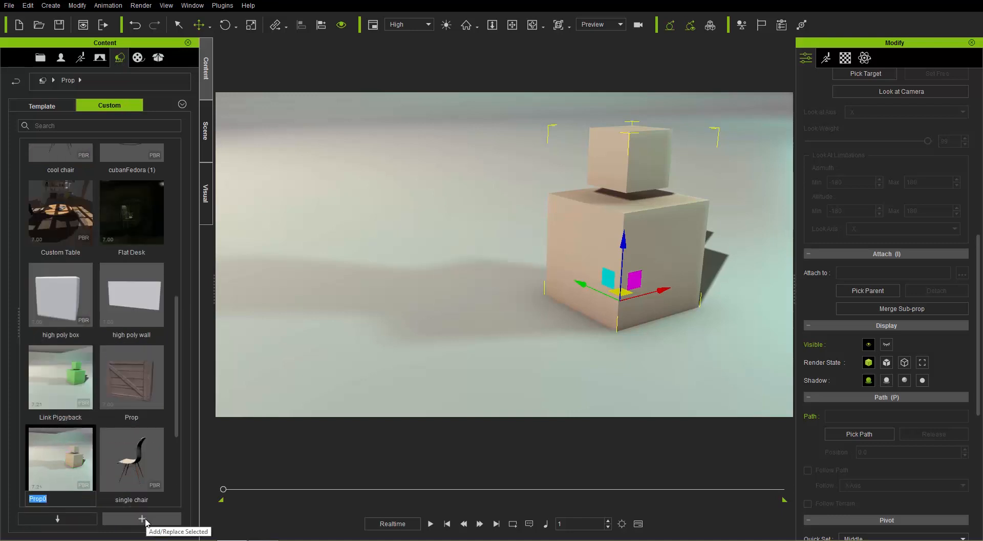
pyautogui.write('Attach Piggyback')
pyautogui.press('Return')
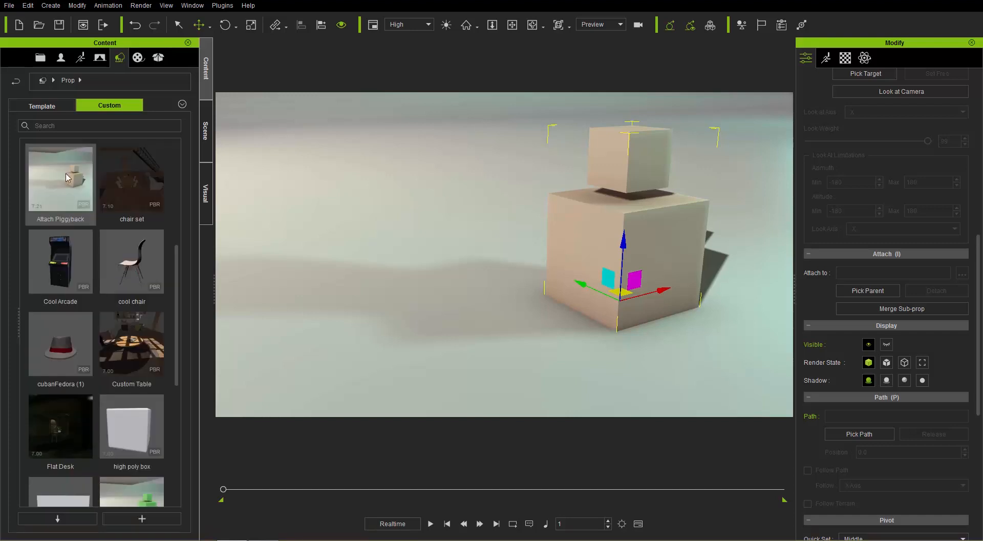
# Step: Add the saved Attach Piggyback prop beside the existing cubes, and expand its hierarchy to inspect the Little White sub-prop
pyautogui.moveTo(64, 173); pyautogui.dragTo(407, 325)
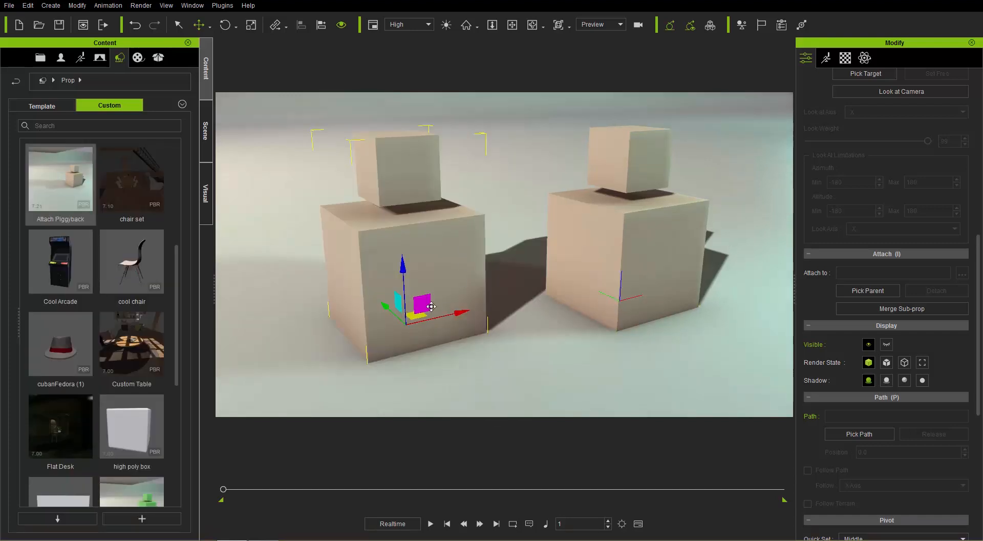
pyautogui.click(211, 139)
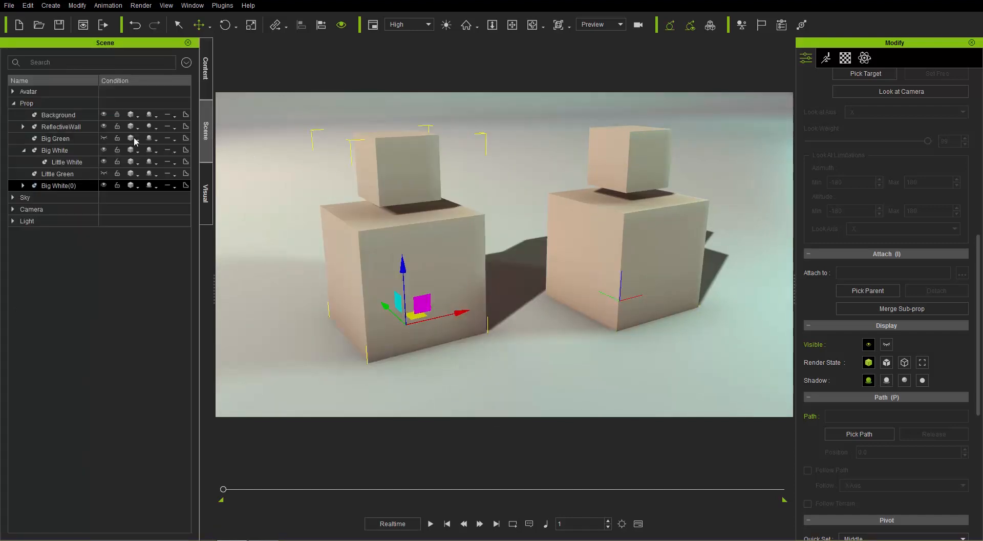
pyautogui.click(23, 185)
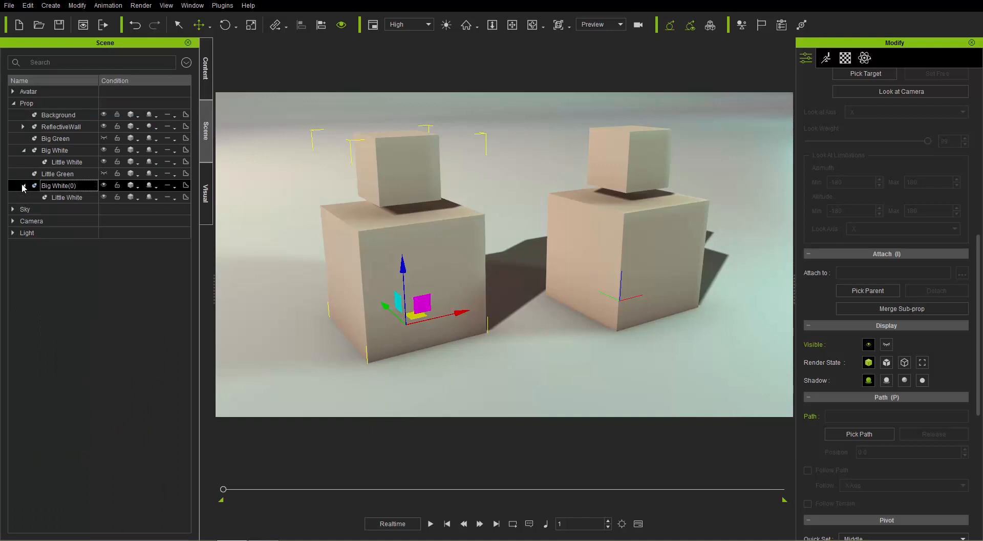
pyautogui.click(63, 198)
pyautogui.click(60, 186)
pyautogui.click(68, 199)
pyautogui.click(68, 188)
# Step: Delete the added Big White(0) prop from the scene
pyautogui.scroll(-3, 491, 204)
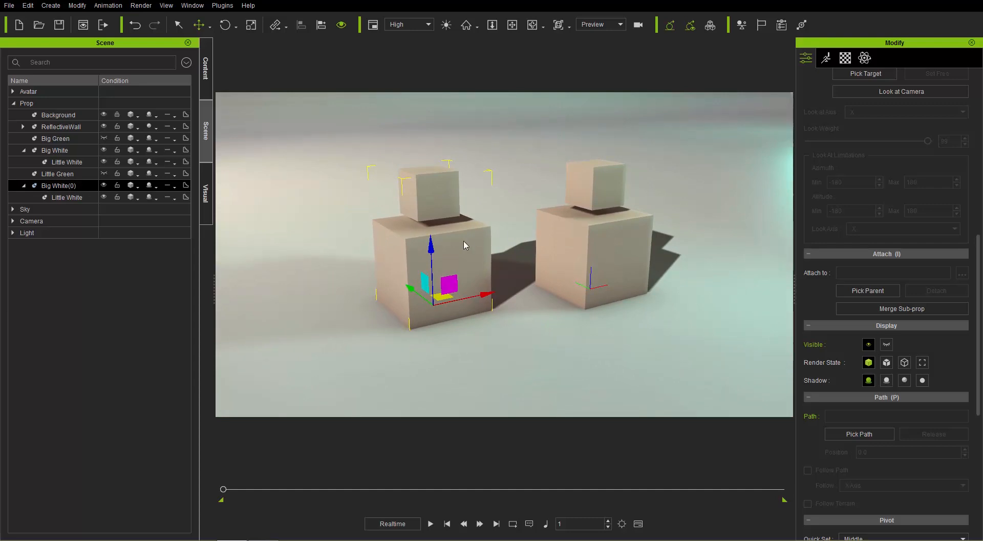
pyautogui.press('Delete')
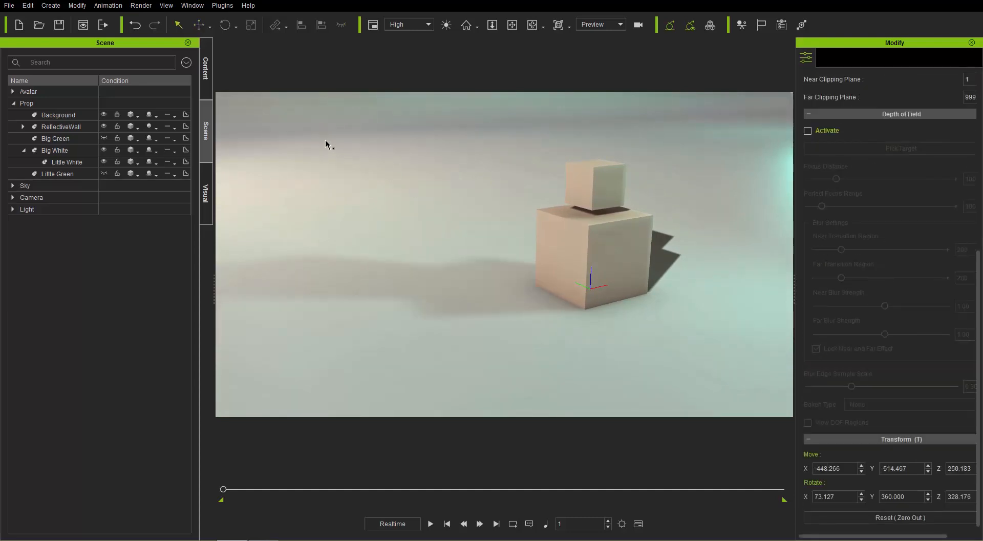
# Step: Make the hidden CurveMan avatar visible, and bring him into close view
pyautogui.click(12, 91)
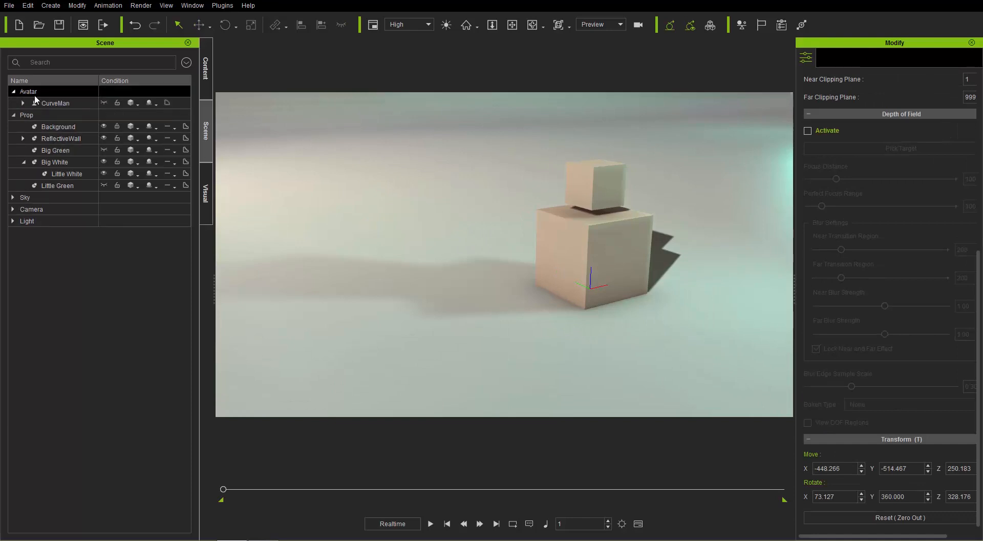
pyautogui.click(51, 103)
pyautogui.click(104, 103)
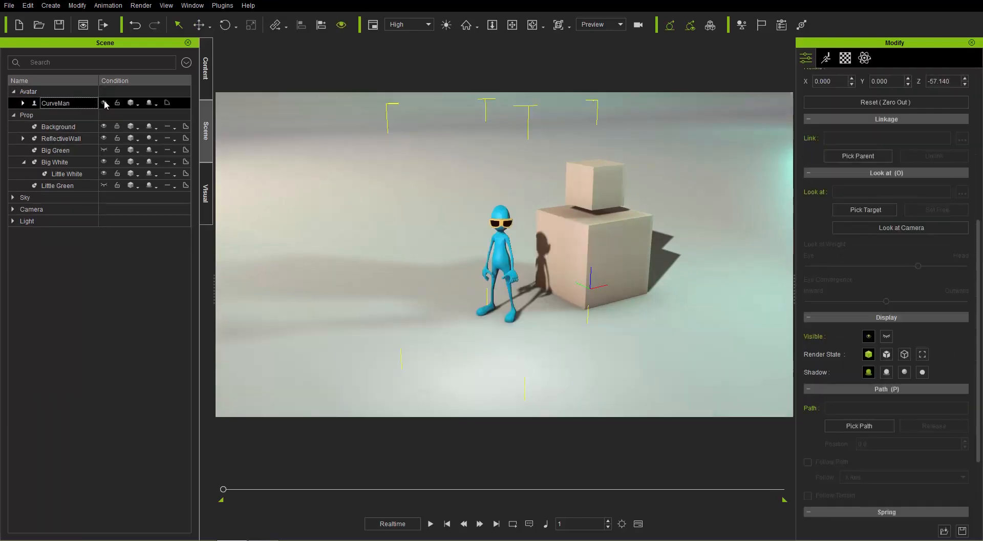
pyautogui.keyDown('alt'); pyautogui.moveTo(619, 340); pyautogui.dragTo(589, 267, button='right'); pyautogui.keyUp('alt')
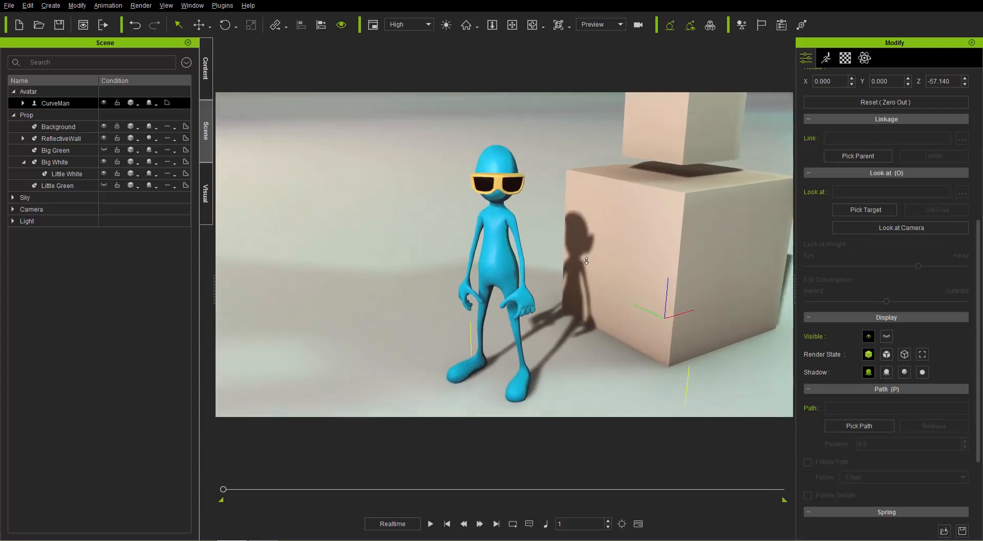
pyautogui.keyDown('alt'); pyautogui.moveTo(599, 299); pyautogui.dragTo(597, 287, button='middle'); pyautogui.keyUp('alt')
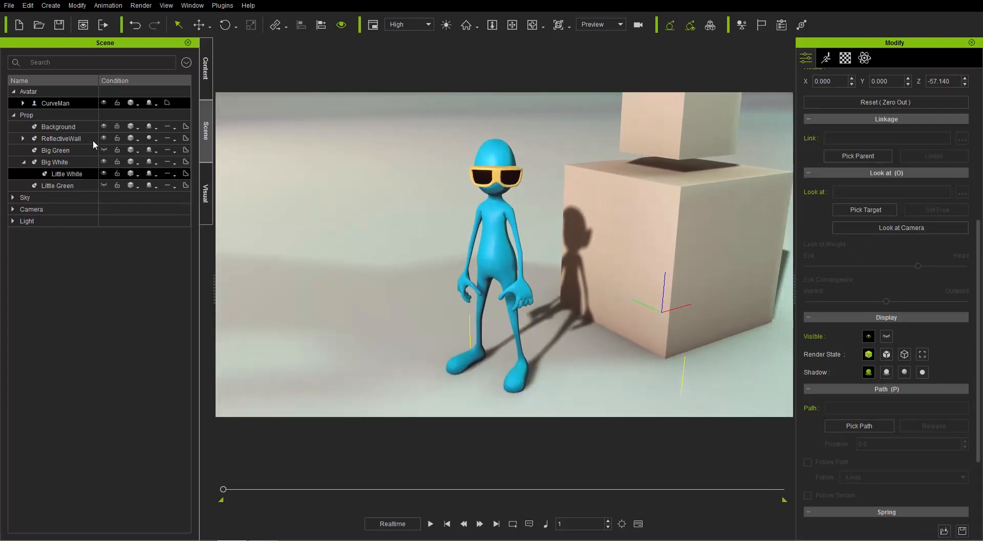
# Step: Select the Goggles_New accessory under CurveMan, and move it slightly upward along Z
pyautogui.click(23, 103)
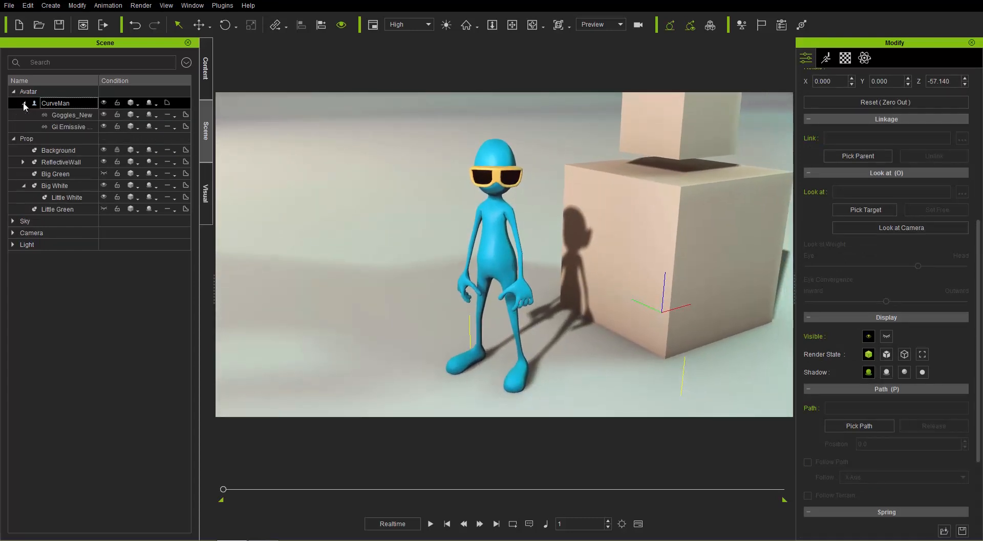
pyautogui.click(63, 116)
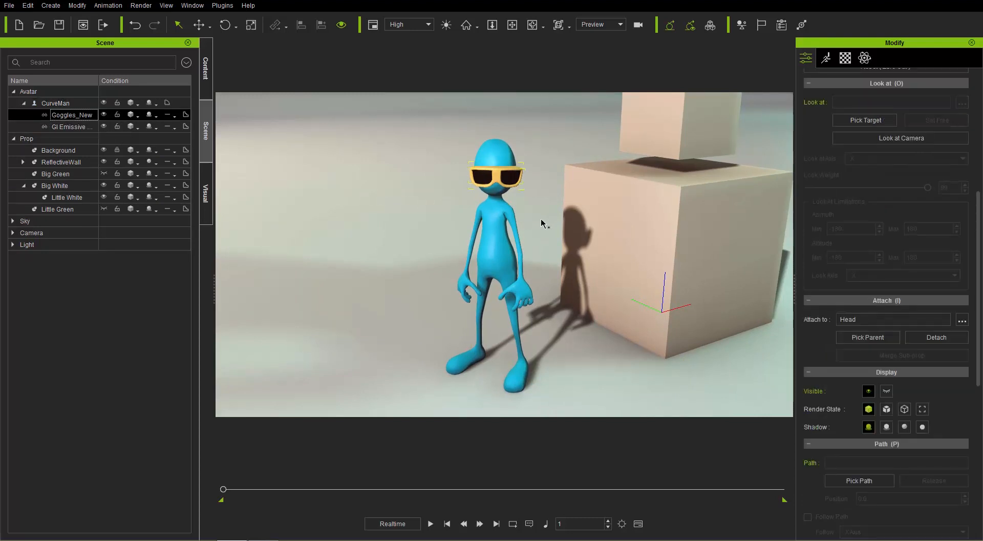
pyautogui.press('w')
pyautogui.moveTo(500, 117)
pyautogui.mouseDown()
pyautogui.moveTo(500, 82)
pyautogui.moveTo(500, 153)
pyautogui.moveTo(503, 112)
pyautogui.mouseUp()
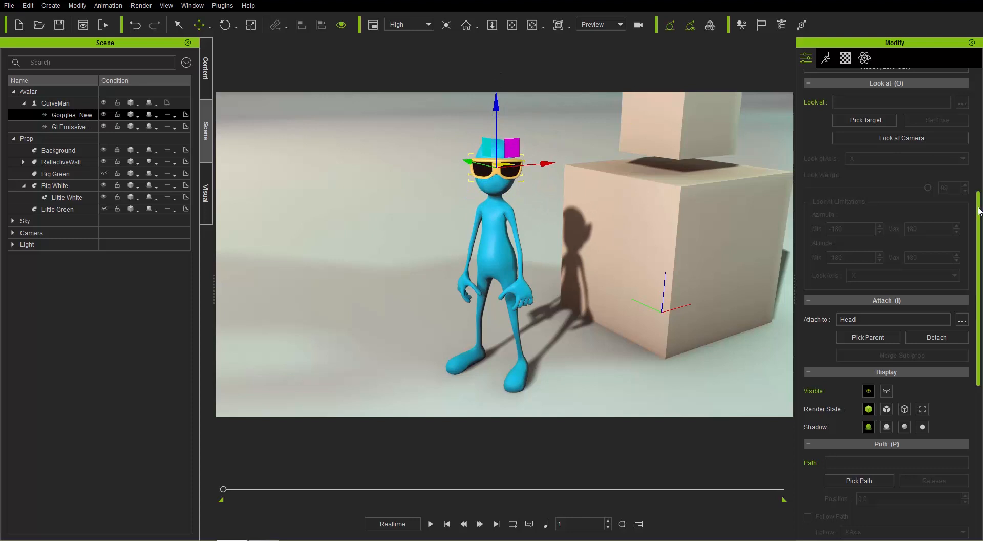
# Step: Examine the bones to which the goggles can be attached in the sub-node list, and cancel without changing the parent
pyautogui.scroll(1, 962, 245)
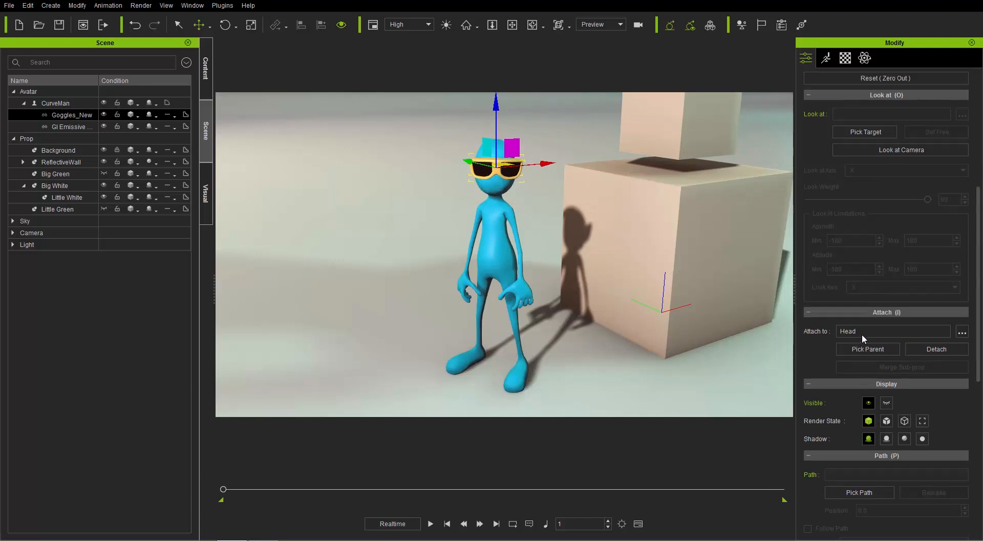
pyautogui.click(961, 333)
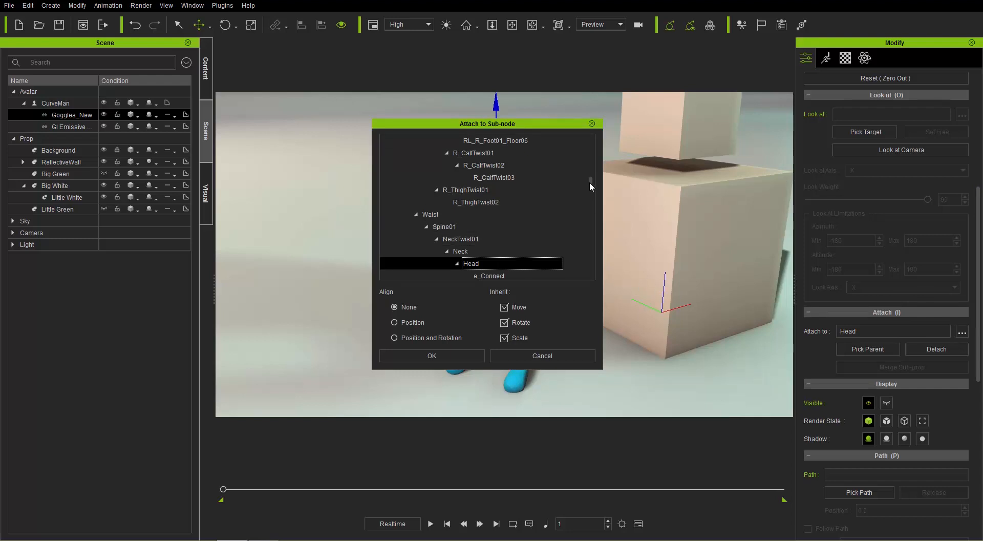
pyautogui.moveTo(591, 182)
pyautogui.mouseDown()
pyautogui.moveTo(590, 198)
pyautogui.moveTo(588, 164)
pyautogui.mouseUp()
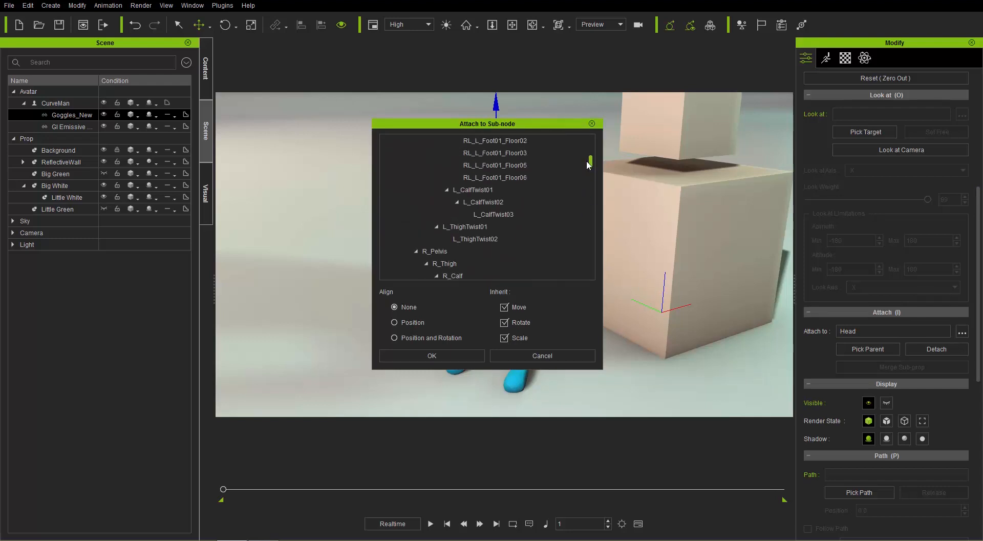
pyautogui.click(557, 353)
# Step: Lower the goggles slightly on CurveMan's face, and move CurveMan farther away from the white cubes
pyautogui.moveTo(496, 106); pyautogui.dragTo(497, 109)
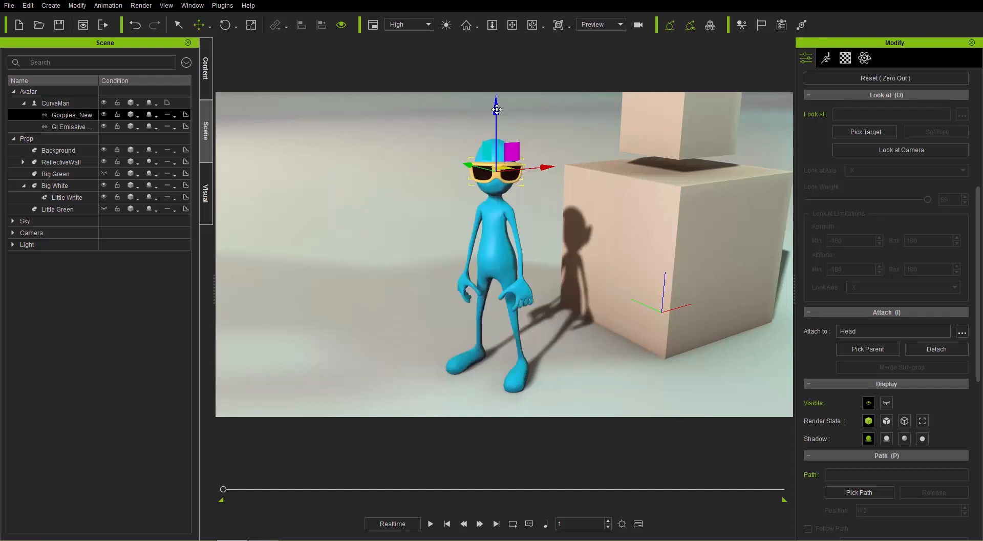
pyautogui.click(503, 248)
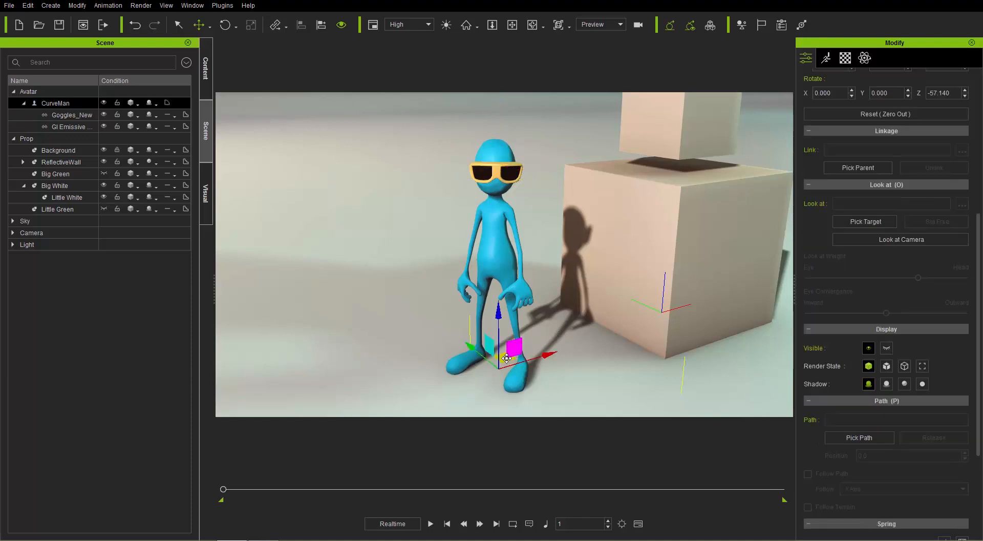
pyautogui.moveTo(466, 362)
pyautogui.mouseDown()
pyautogui.moveTo(401, 344)
pyautogui.moveTo(425, 361)
pyautogui.moveTo(499, 328)
pyautogui.moveTo(430, 328)
pyautogui.moveTo(500, 361)
pyautogui.moveTo(466, 338)
pyautogui.moveTo(445, 378)
pyautogui.moveTo(500, 346)
pyautogui.moveTo(450, 346)
pyautogui.moveTo(460, 345)
pyautogui.moveTo(459, 358)
pyautogui.mouseUp()
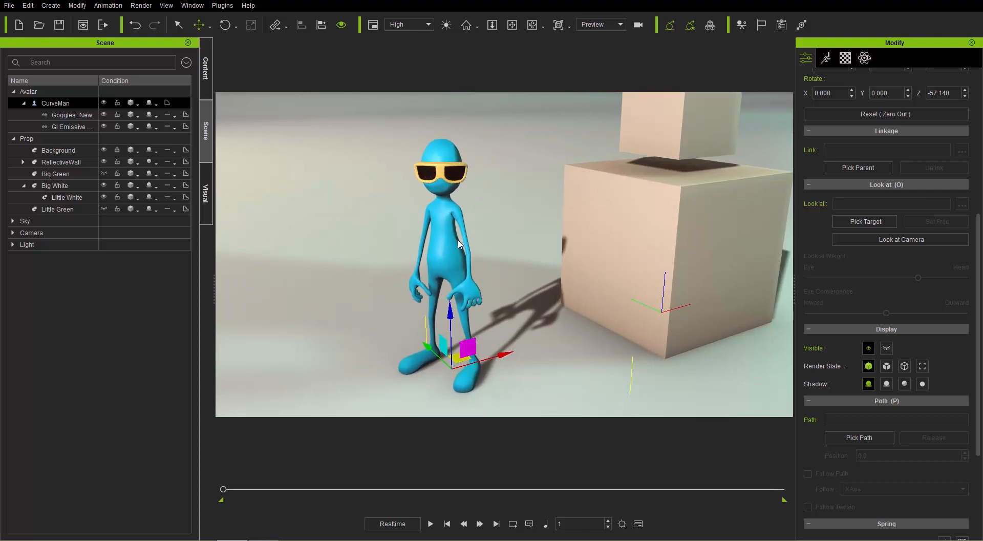
# Step: Attach Big White to CurveMan's Waist by picking his torso as the parent
pyautogui.click(661, 221)
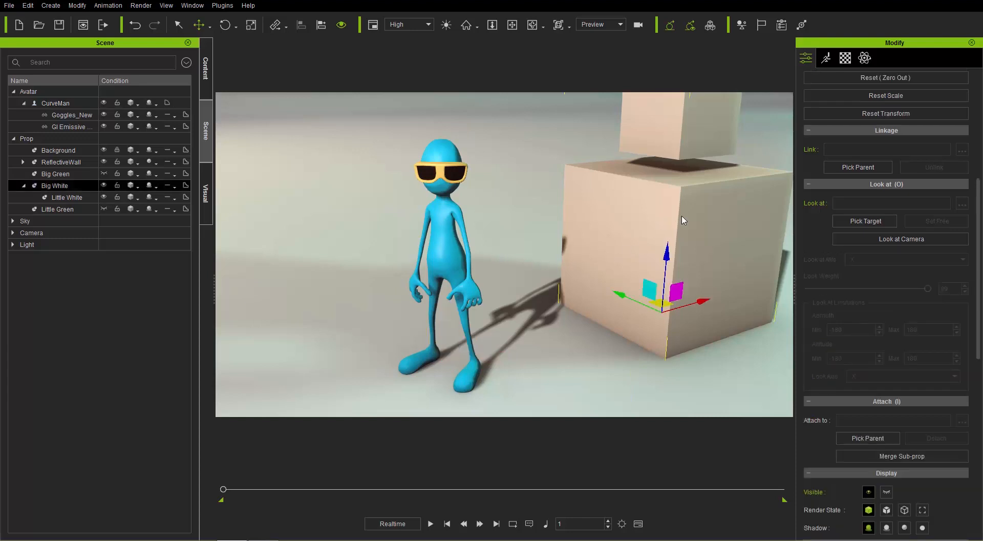
pyautogui.rightClick(647, 234)
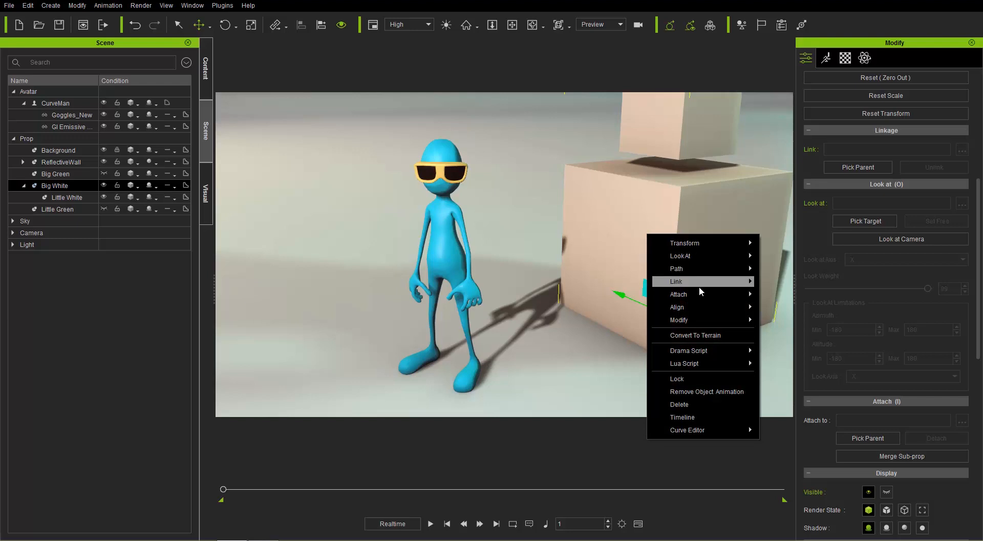
pyautogui.moveTo(697, 294)
pyautogui.click(788, 296)
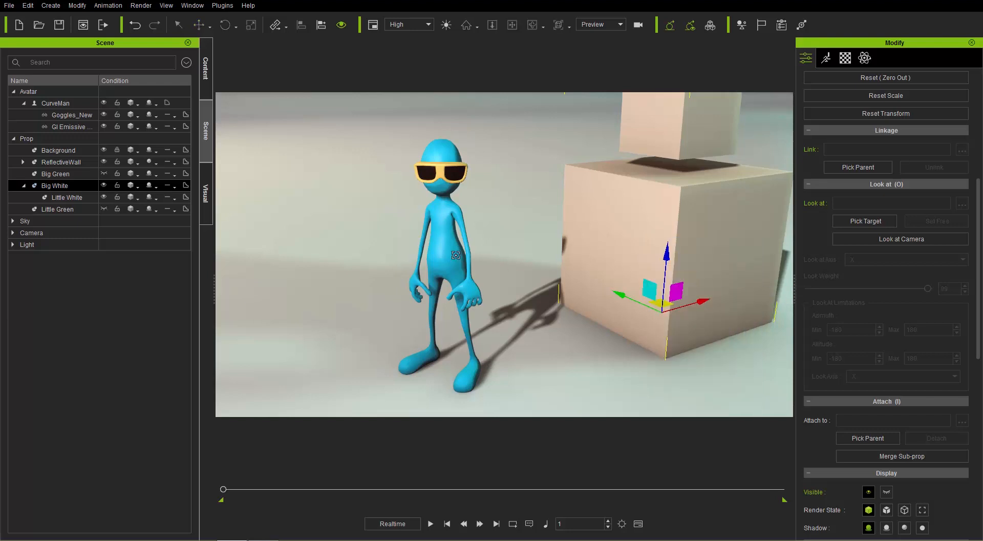
pyautogui.click(444, 240)
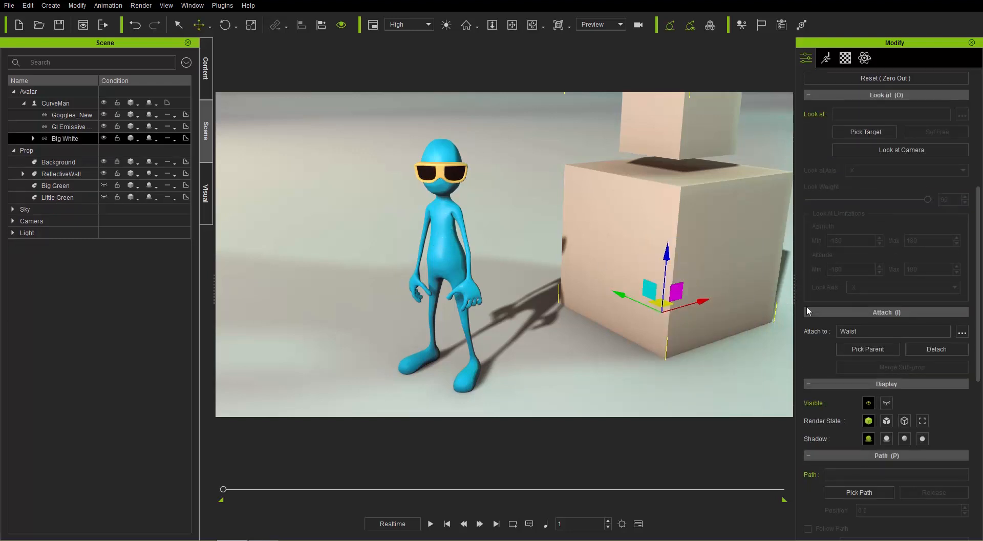
# Step: Move CurveMan across the floor and rotate him about Z to about -56.8 degrees, checking how the attached cubes follow
pyautogui.click(448, 264)
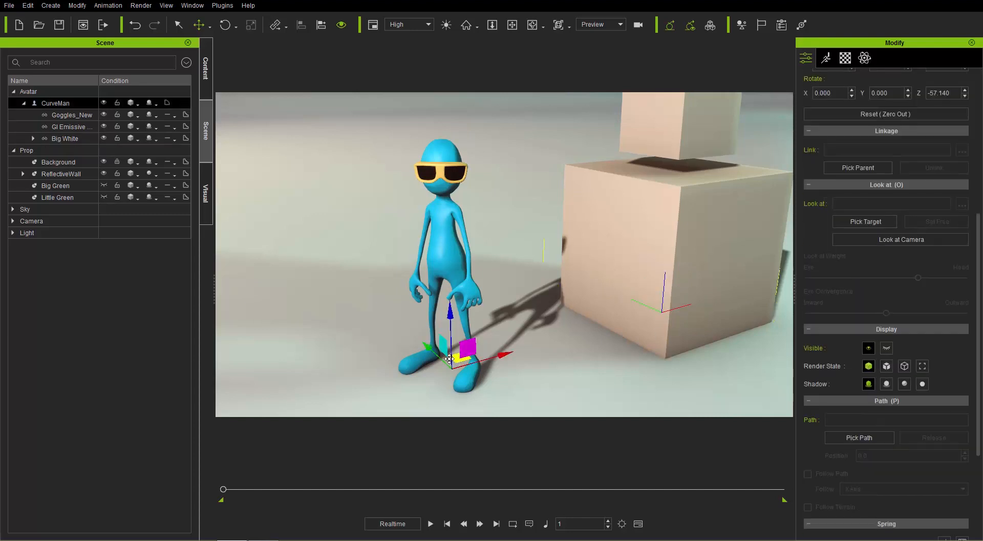
pyautogui.moveTo(449, 359); pyautogui.dragTo(483, 335)
pyautogui.press('e')
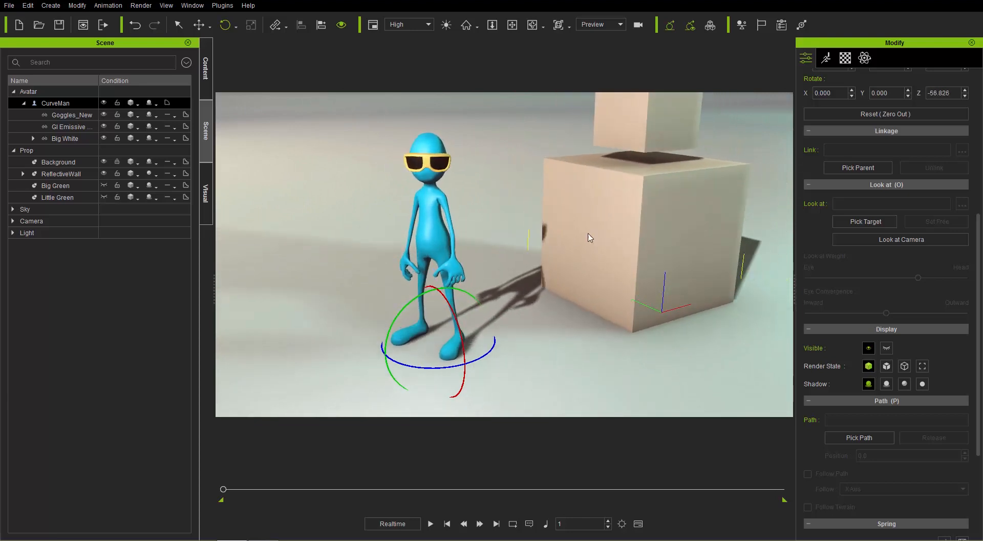
pyautogui.moveTo(545, 214); pyautogui.dragTo(543, 228, button='middle')
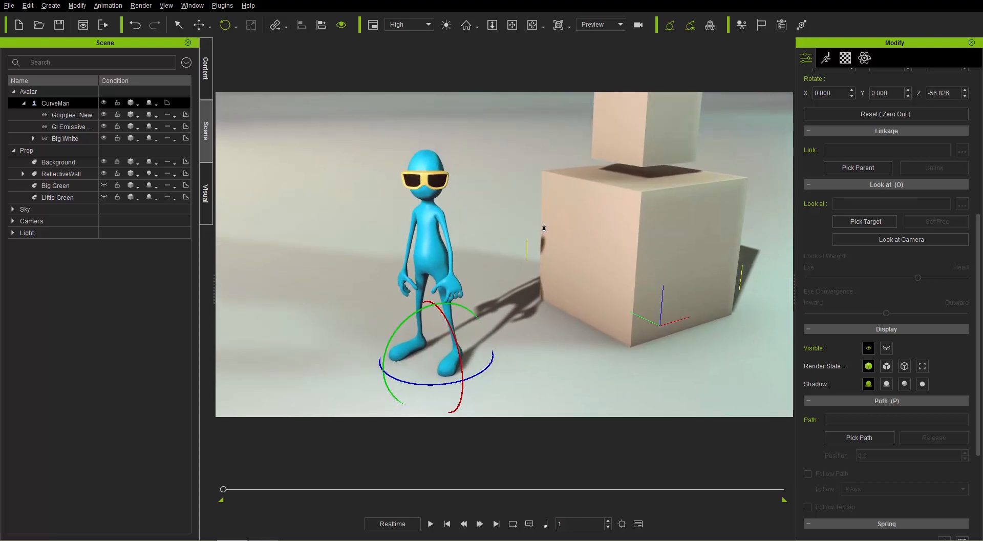
pyautogui.scroll(-2, 543, 228)
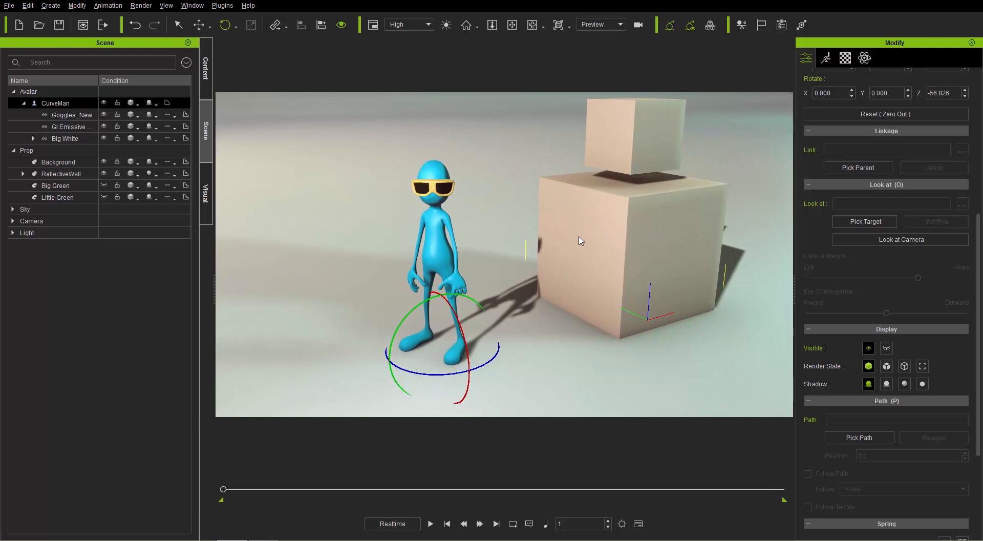